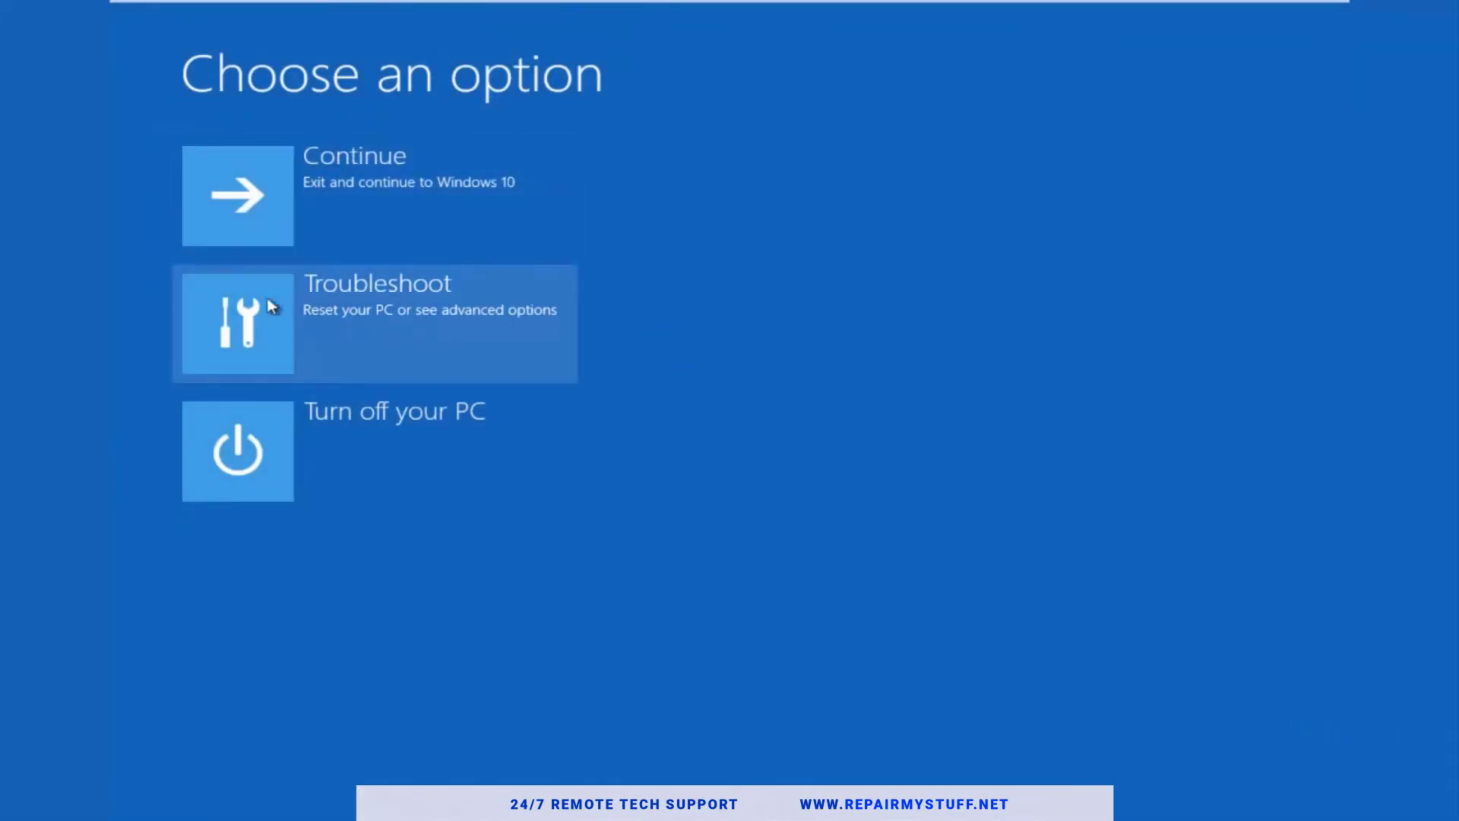
- Restart into Startup Settings via Troubleshoot > Advanced options to boot Windows in Safe Mode
click(273, 326)
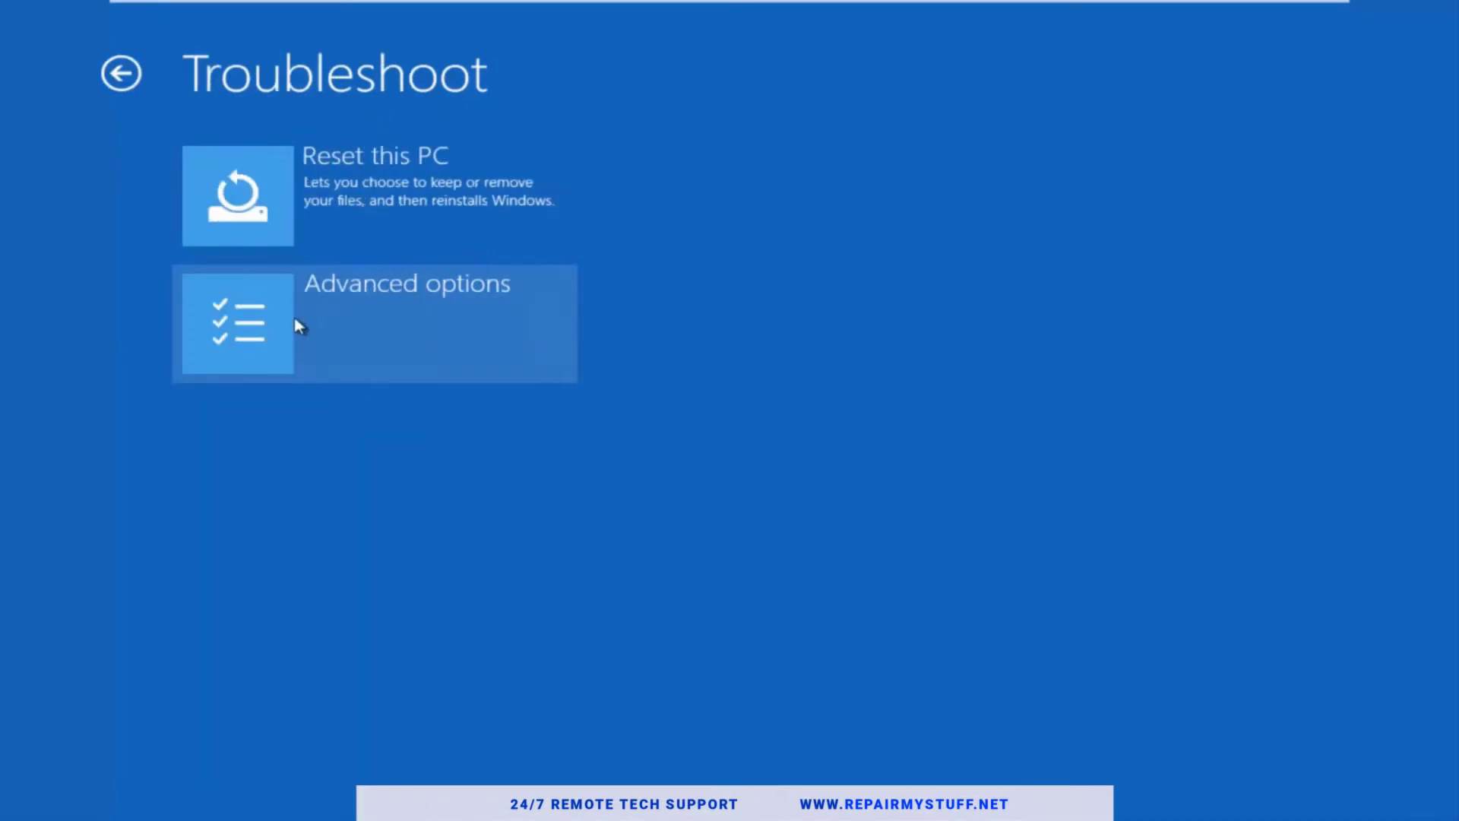
click(388, 322)
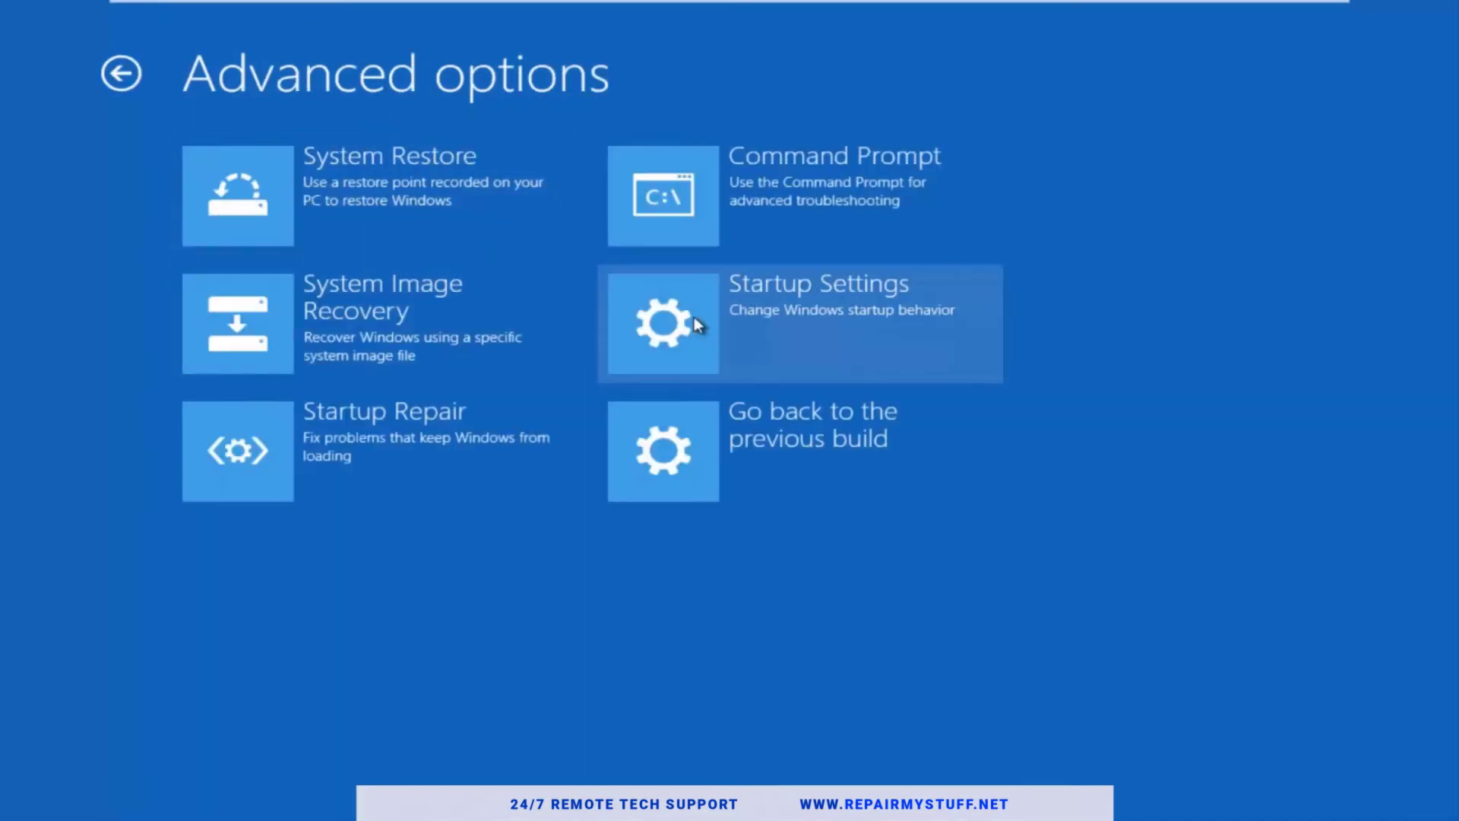
click(738, 334)
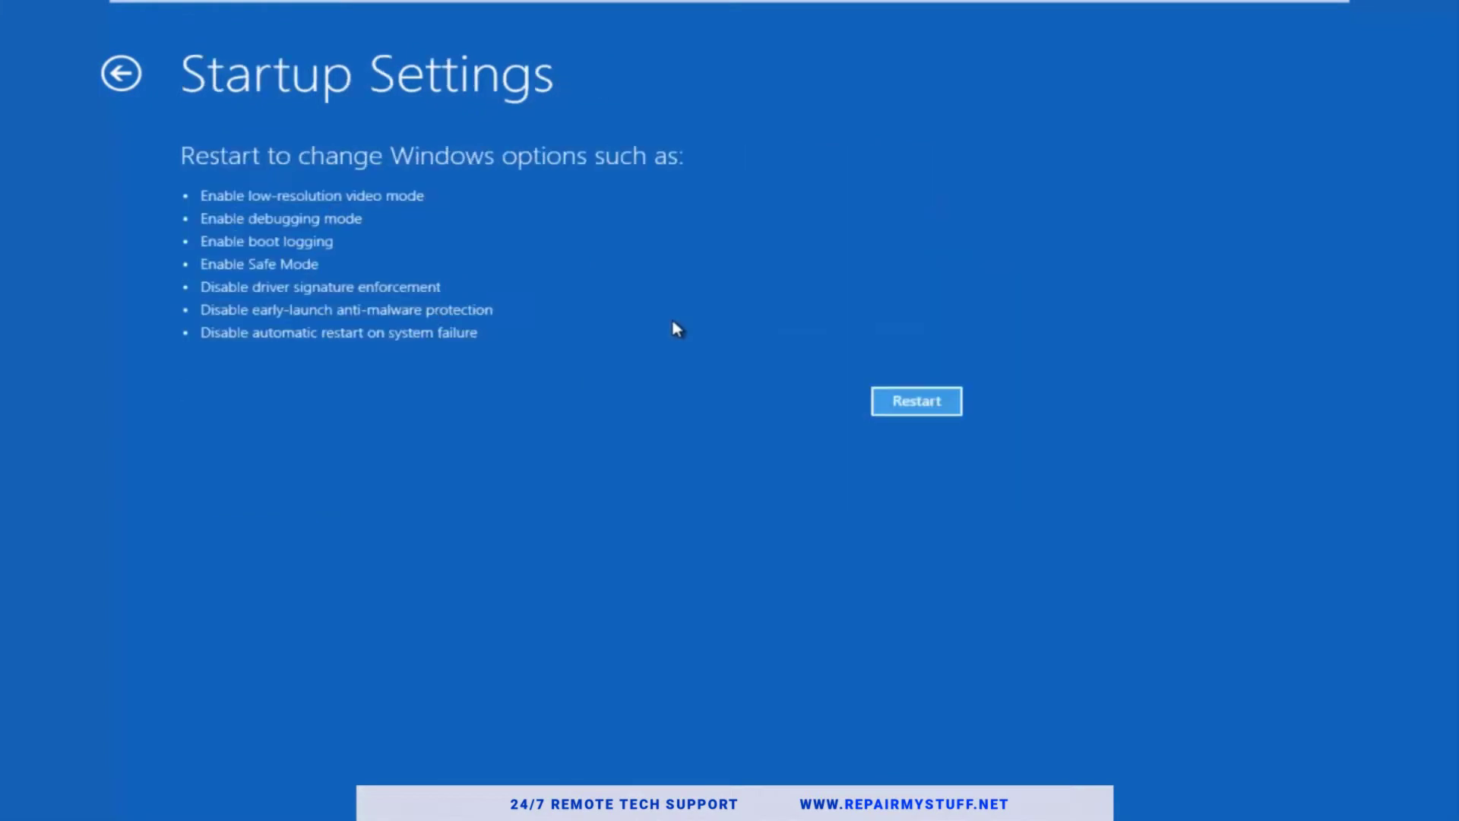
click(918, 402)
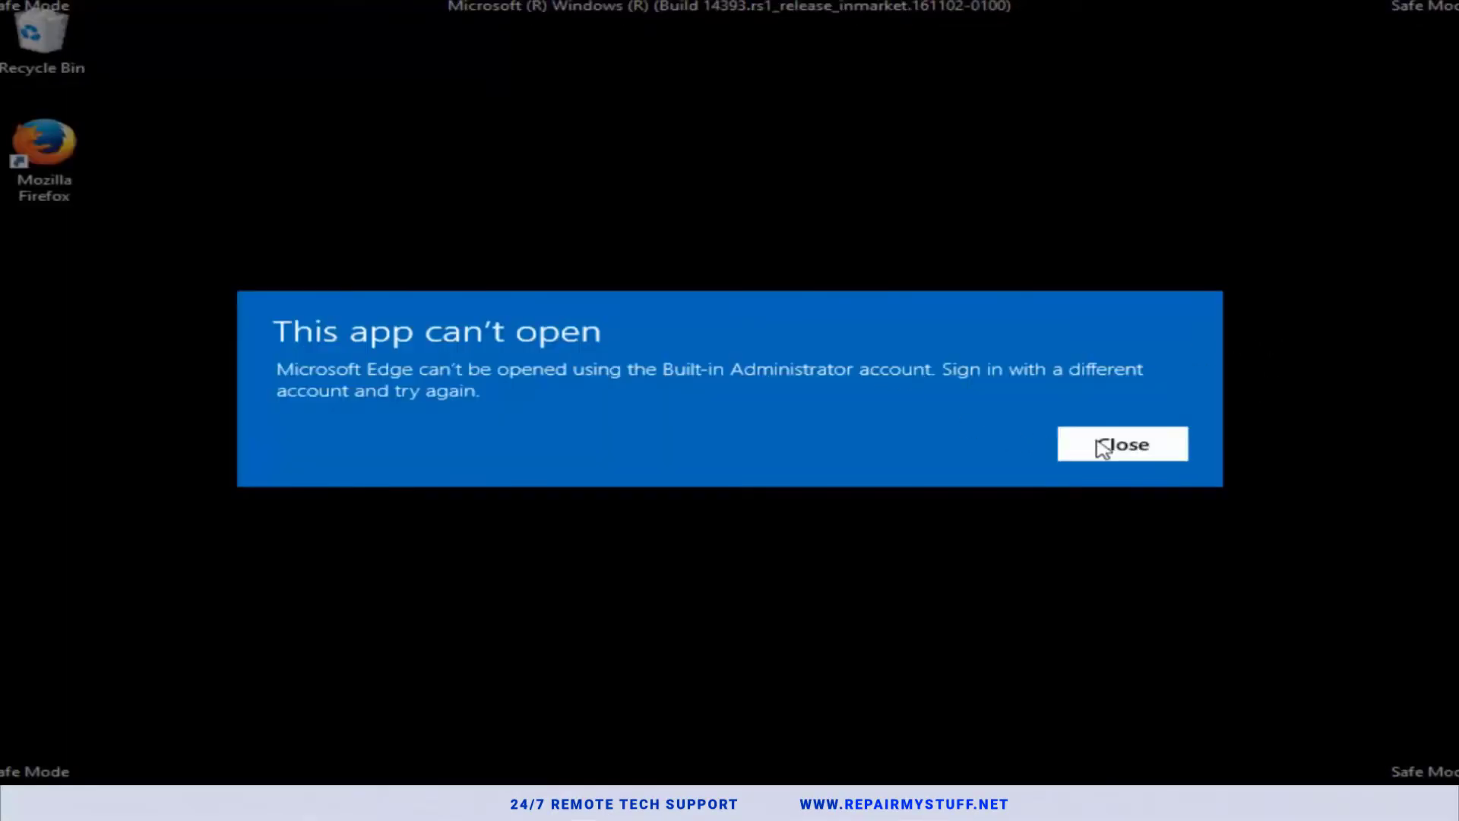
- Close the 'This app can't open' error about Microsoft Edge
click(1102, 447)
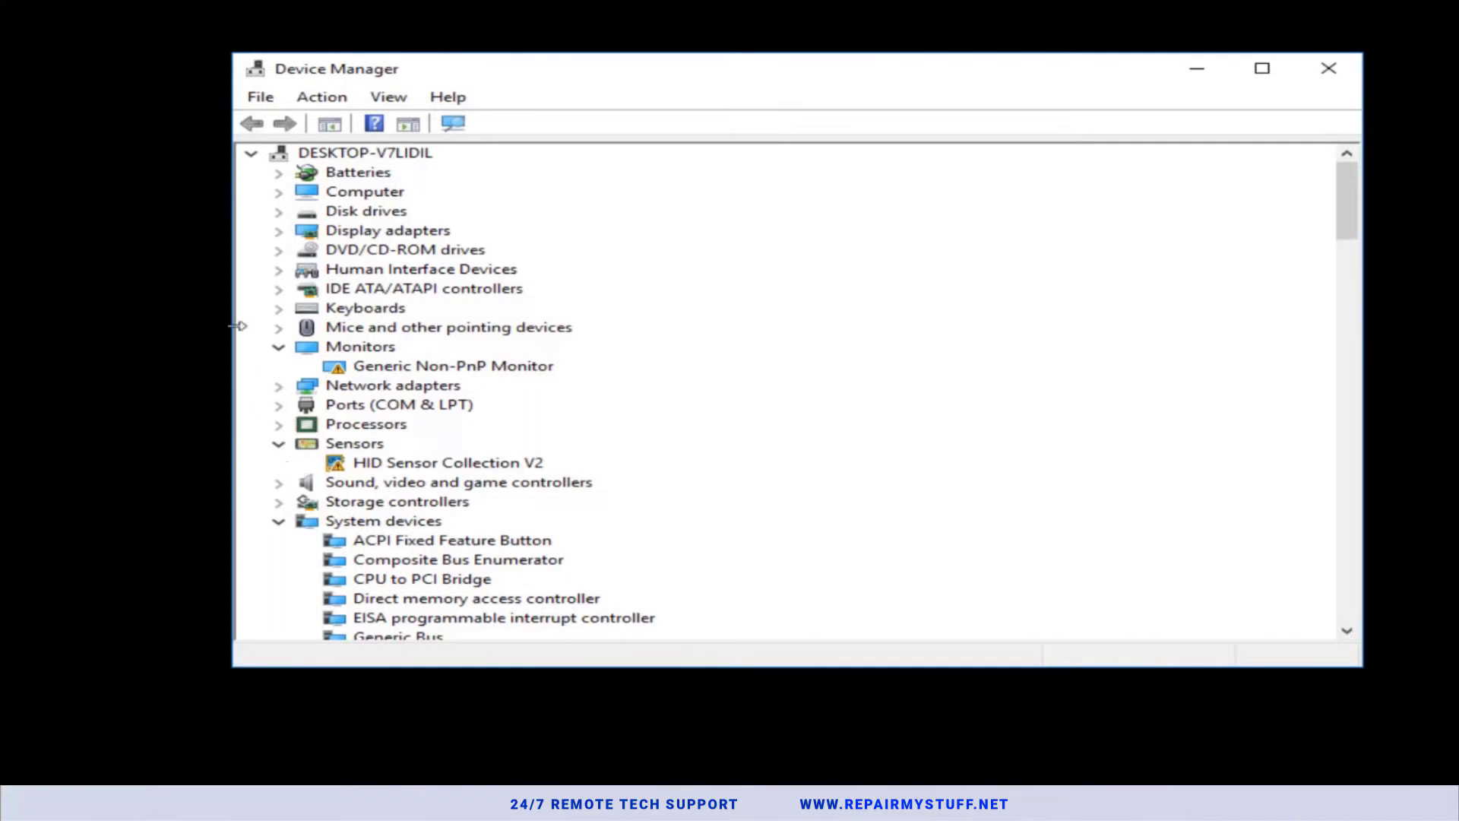
- Collapse Monitors and Sensors, then expand Display adapters to reveal the VMware SVGA 3D adapter
click(278, 346)
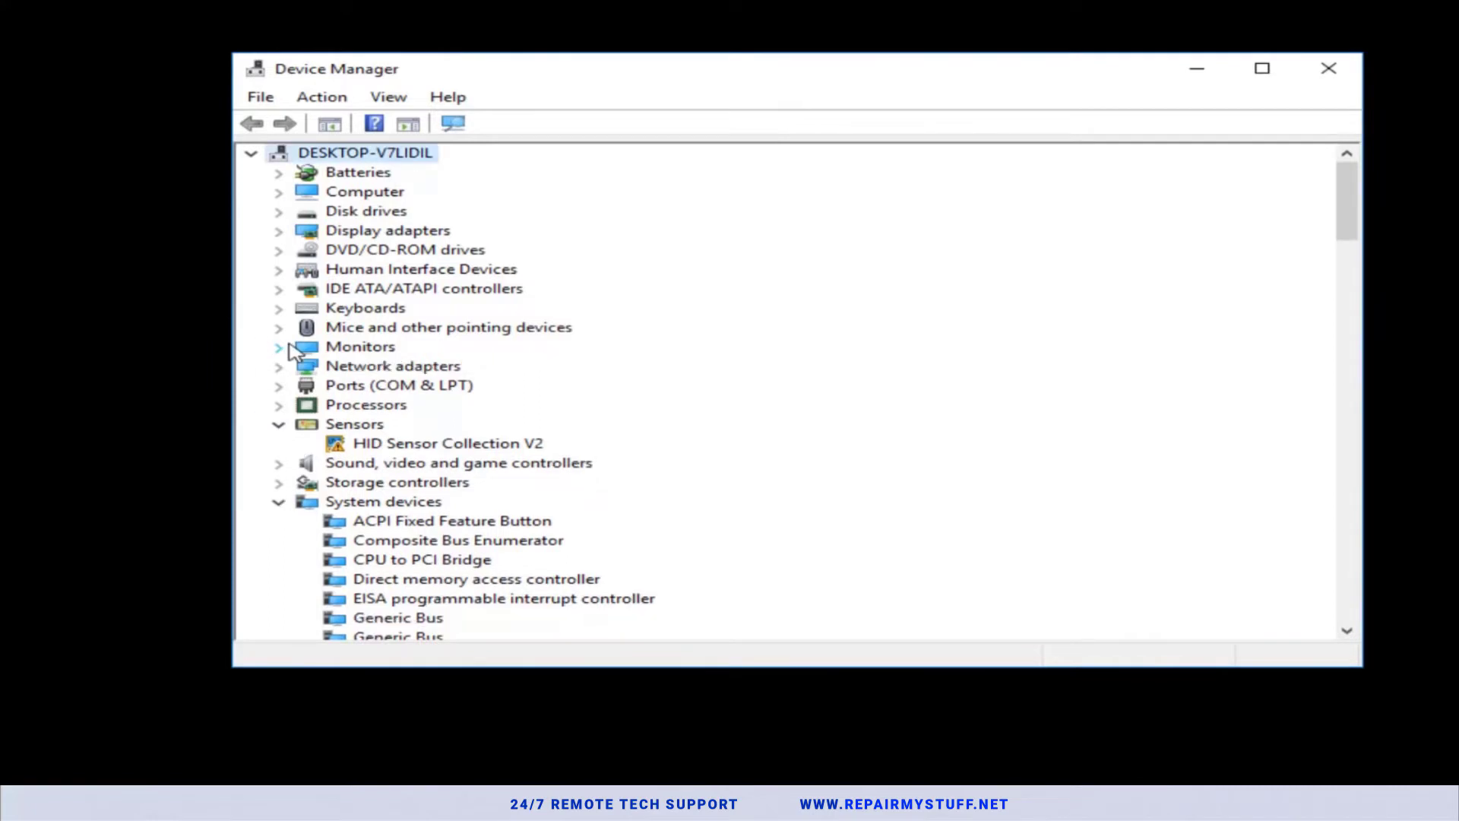
click(275, 424)
click(279, 231)
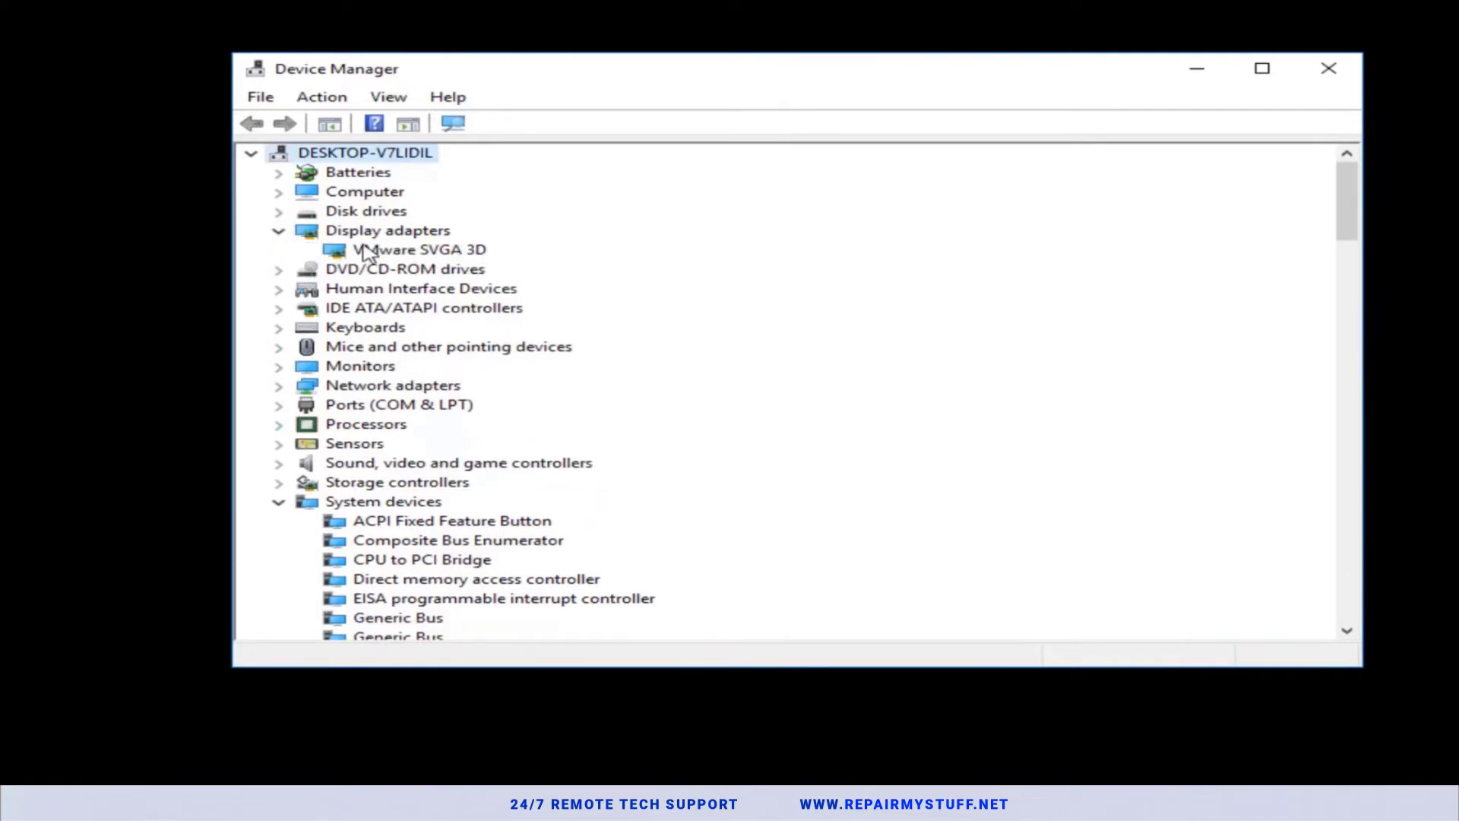
right_click(371, 256)
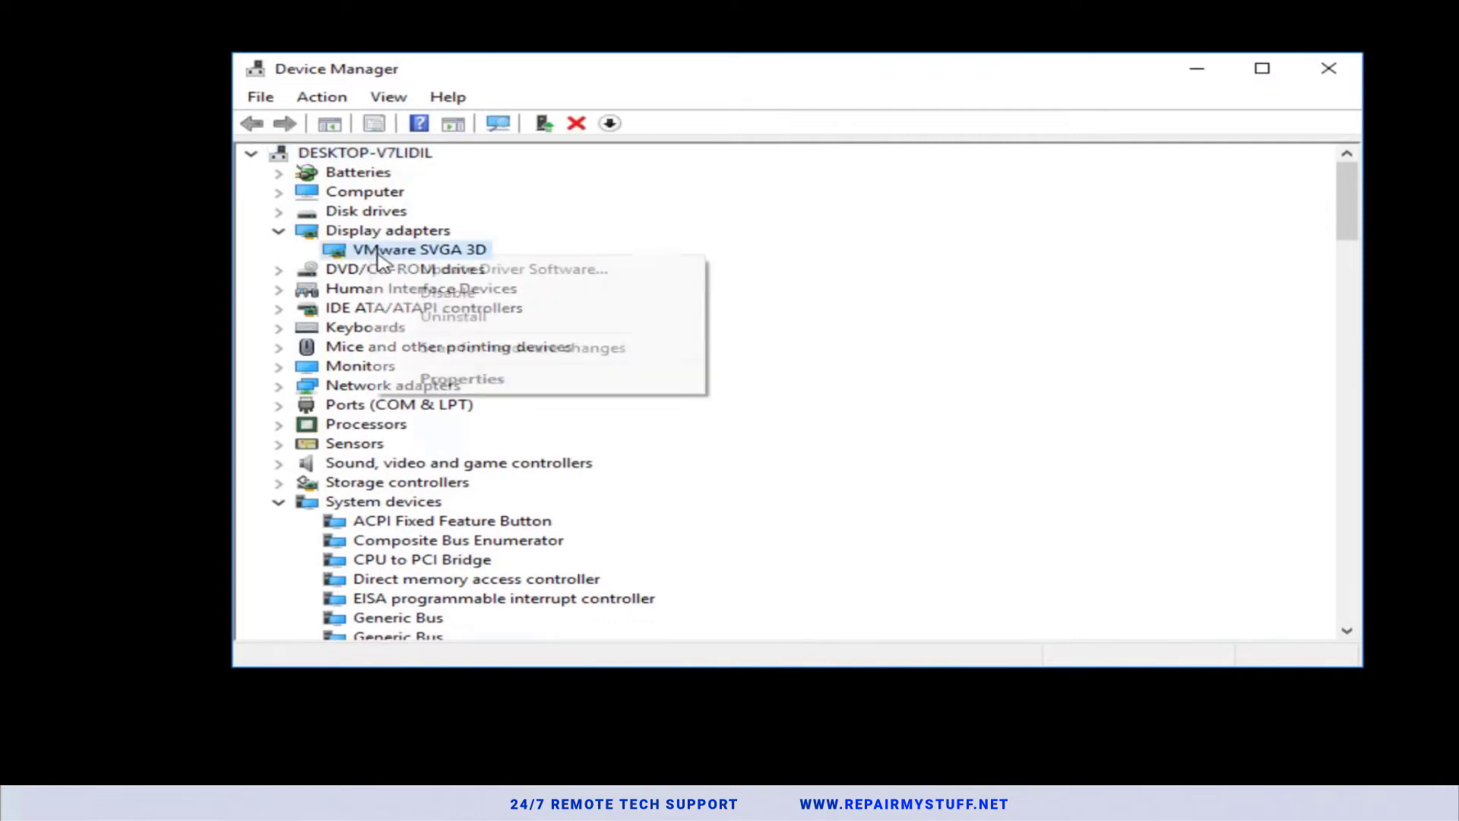
click(274, 233)
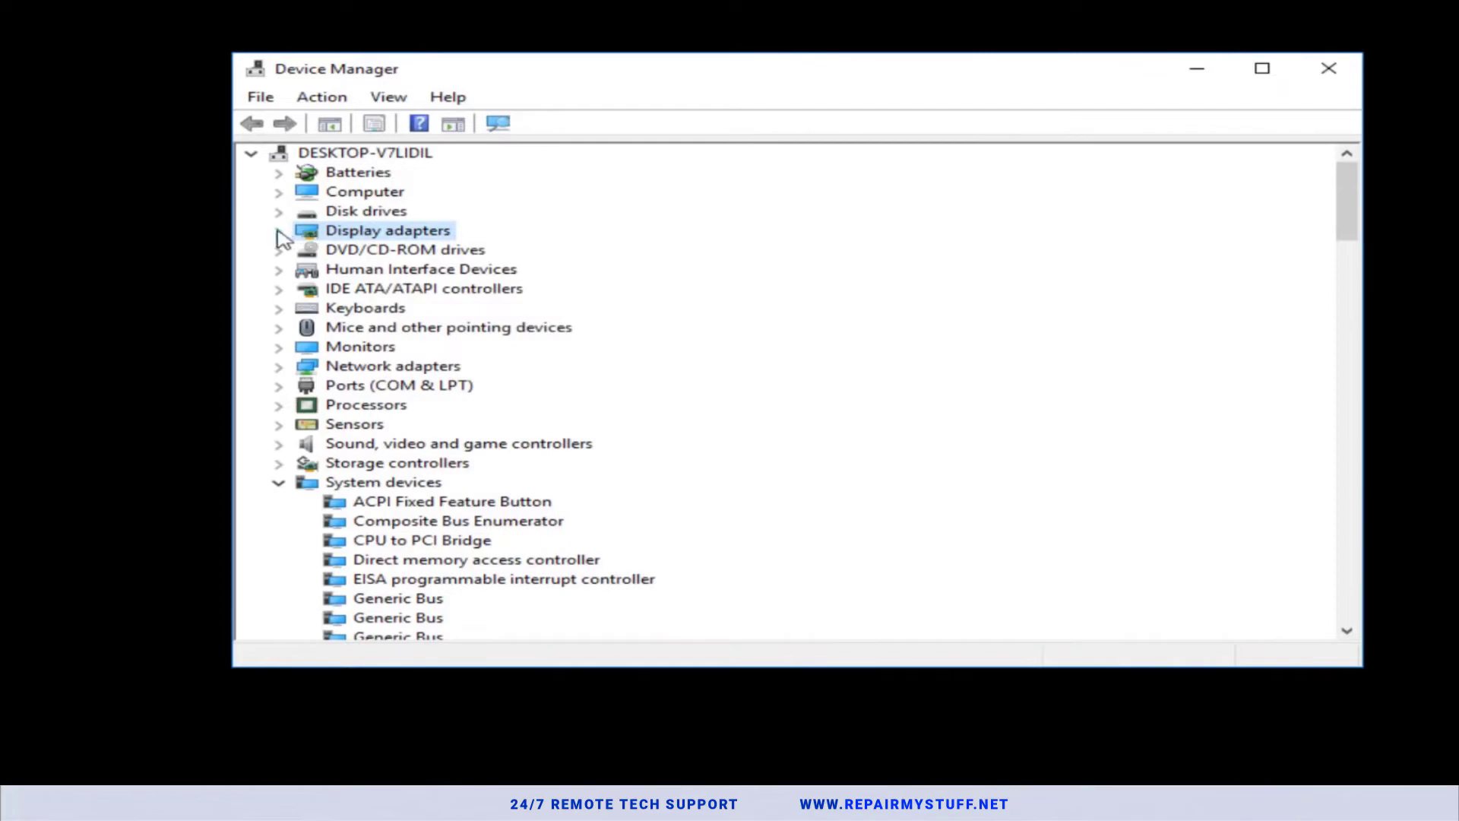
double_click(351, 237)
- Auto-search for a newer VMware SVGA 3D driver, find the best one already installed, and close the wizard
right_click(389, 253)
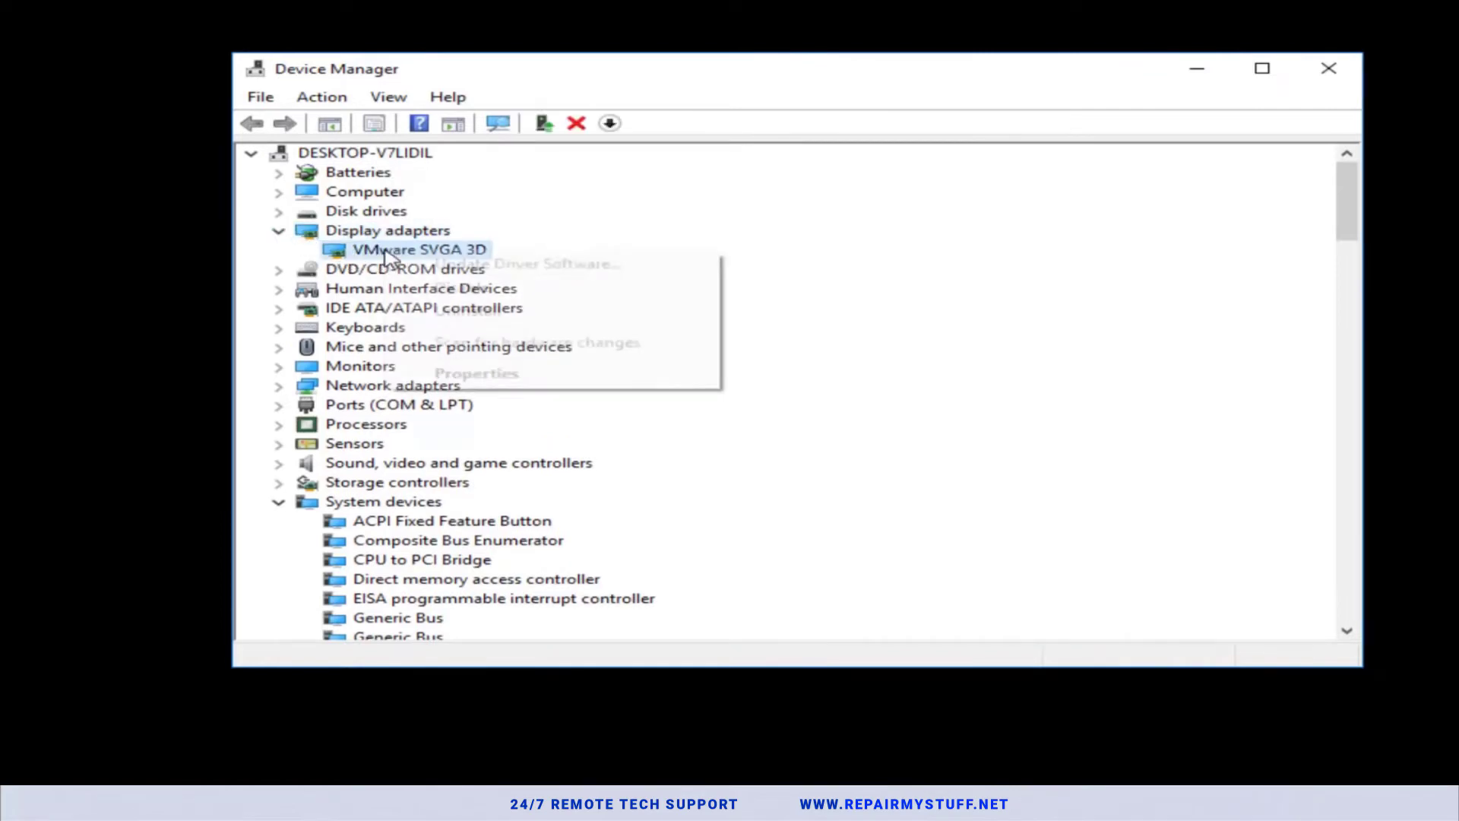
click(448, 266)
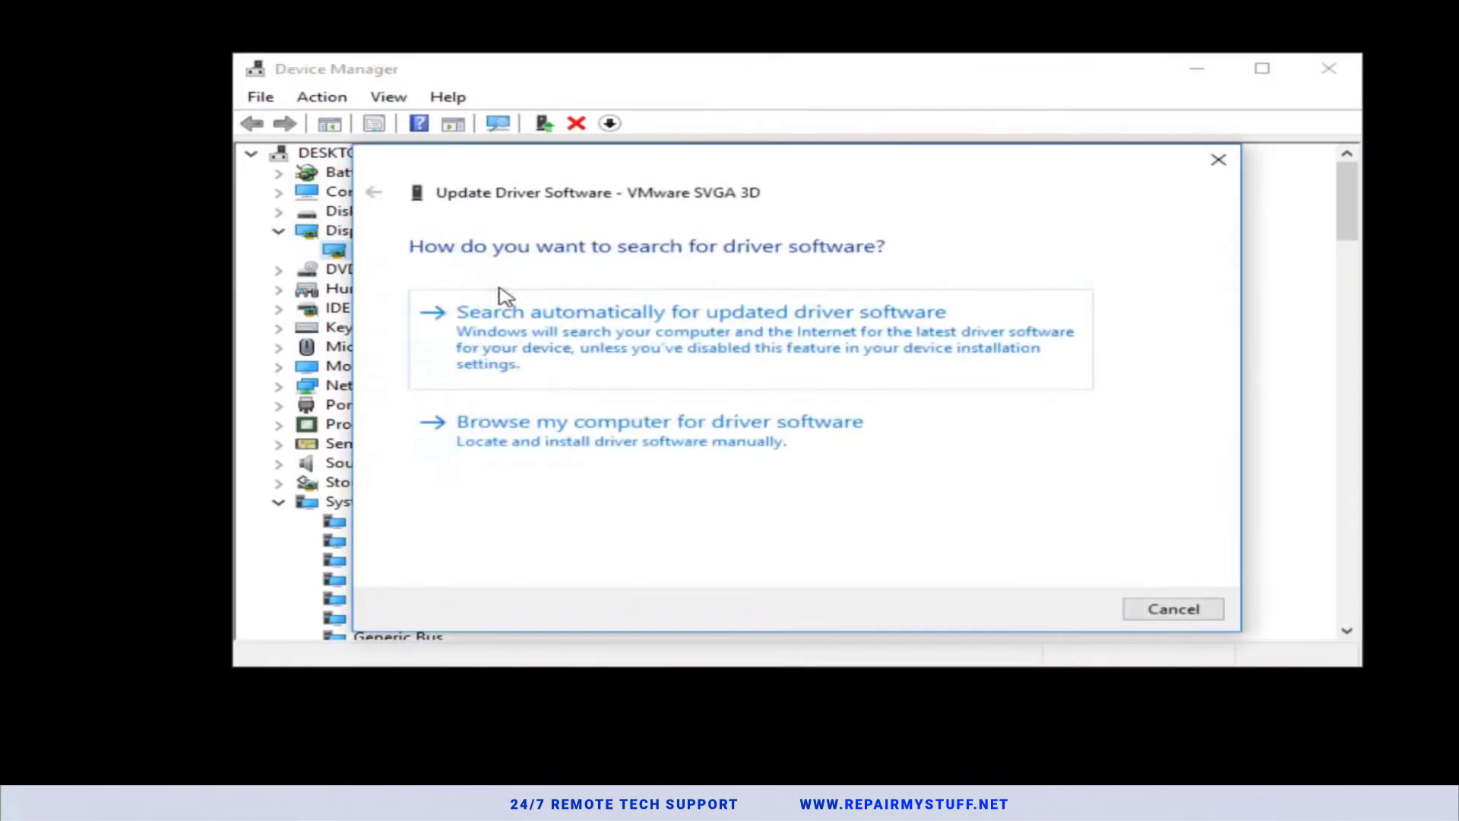
click(640, 341)
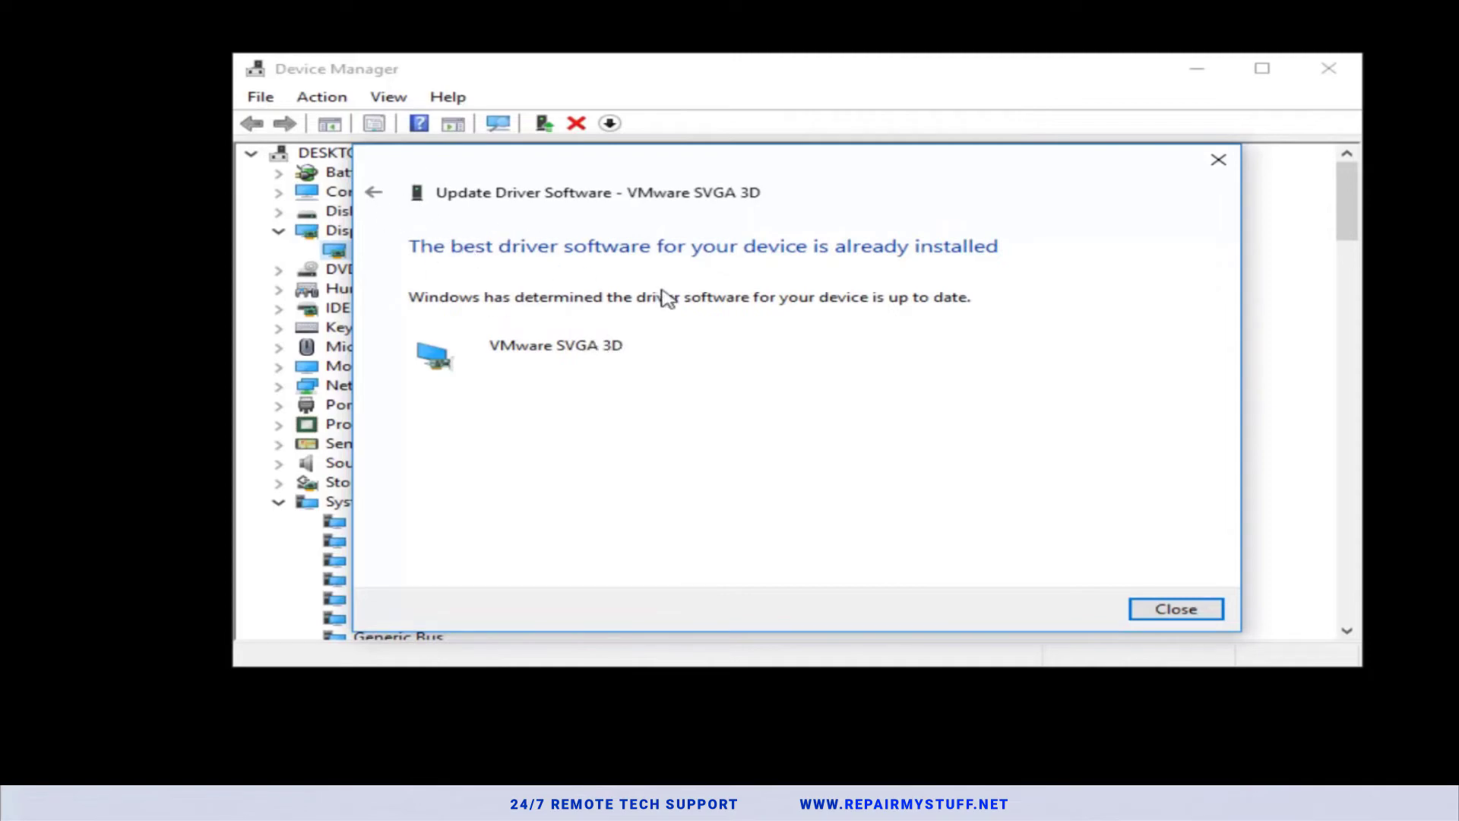
click(377, 195)
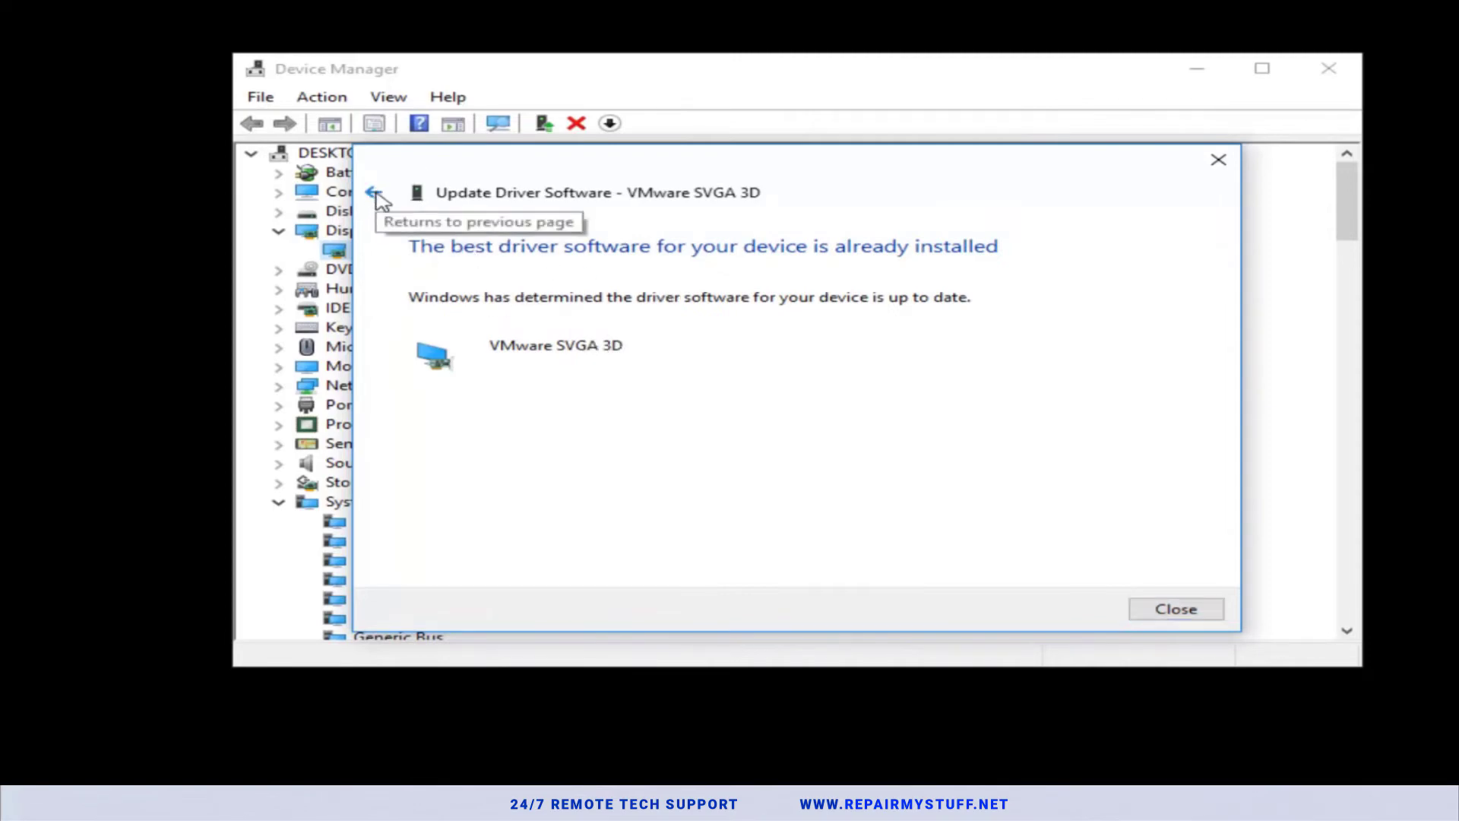
click(1218, 162)
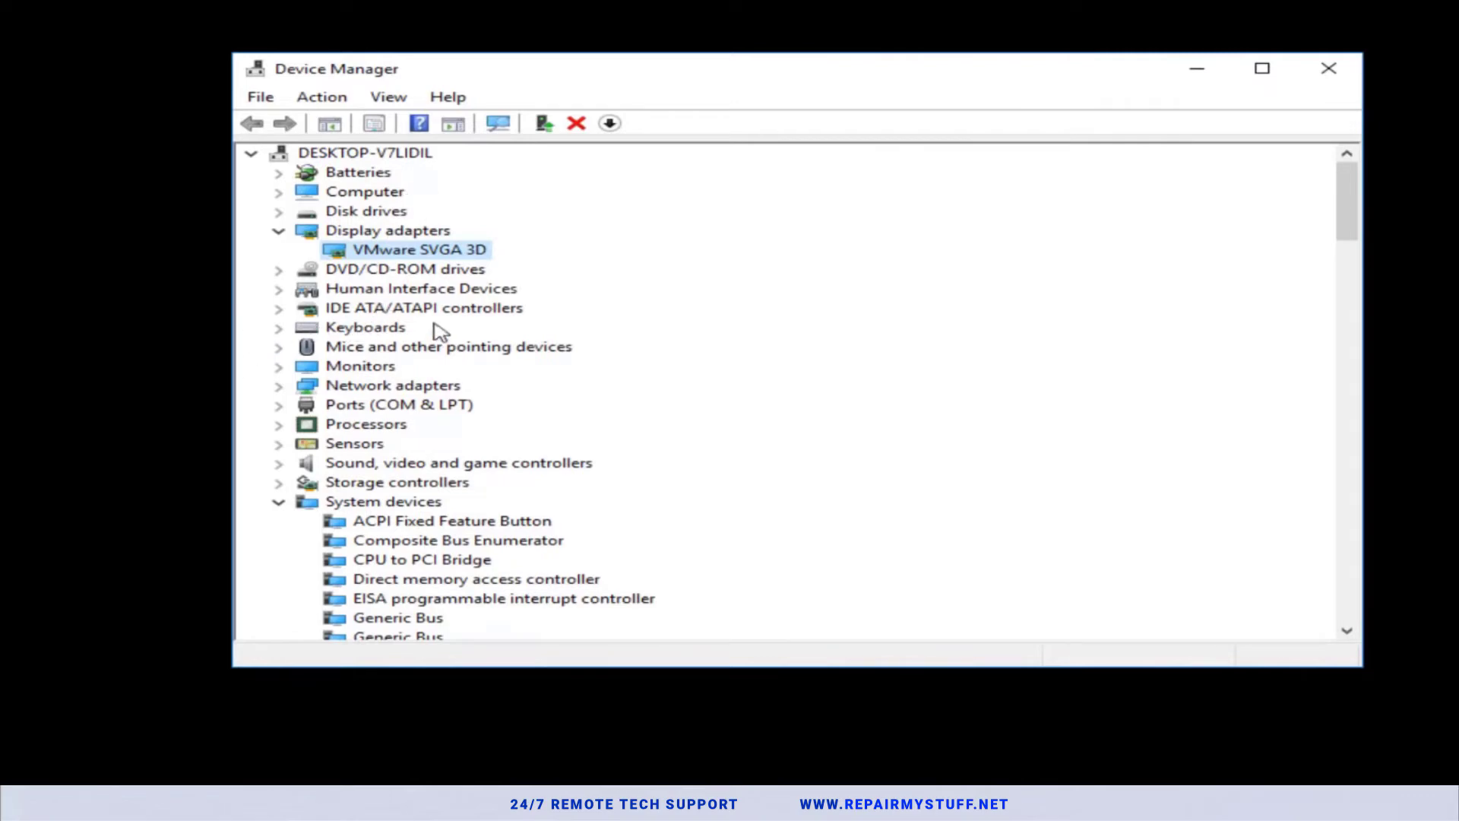
- Launch System Image Recovery from Troubleshoot > Advanced options in the Recovery Environment
click(359, 367)
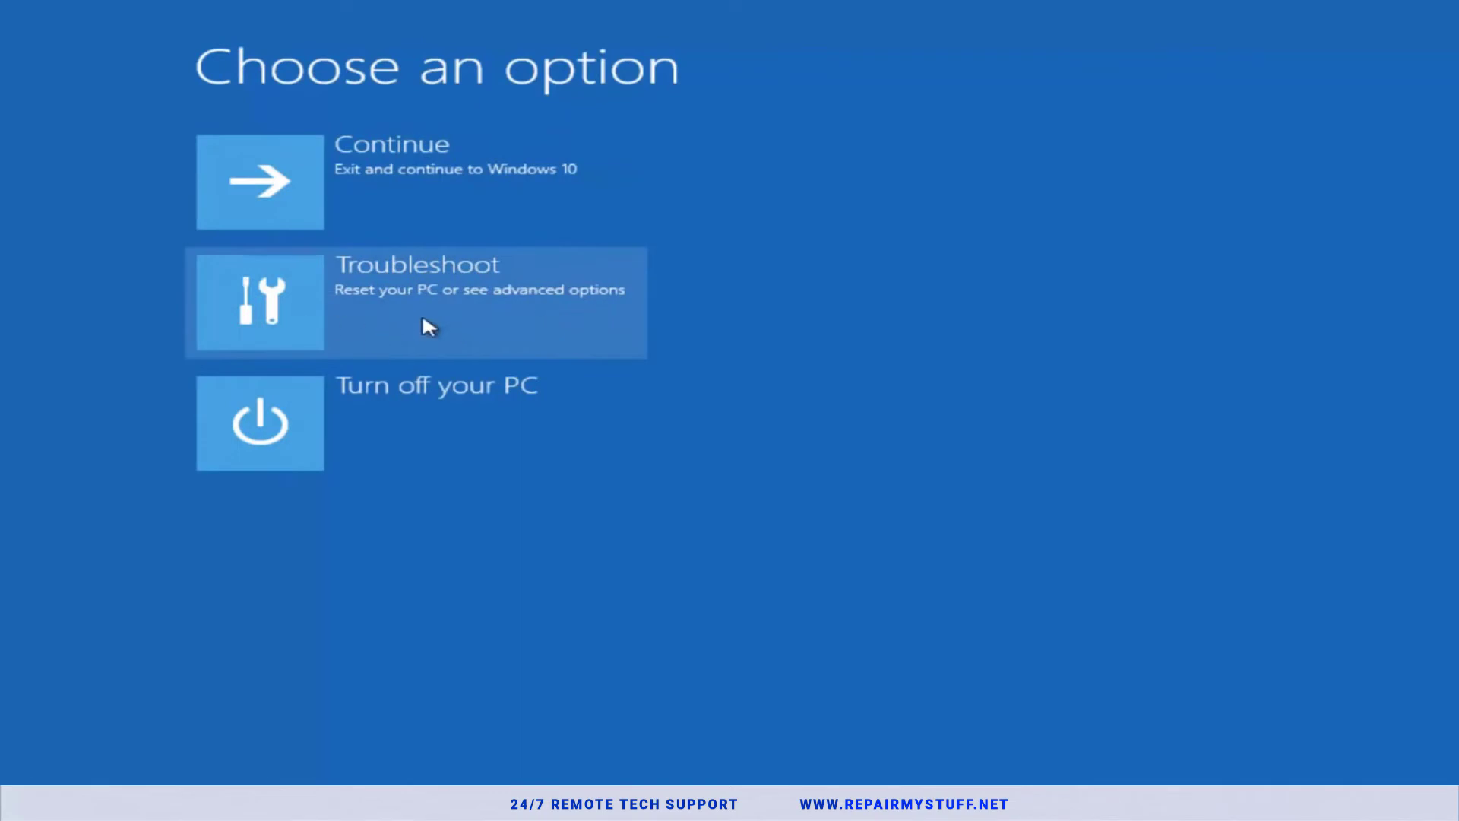
click(355, 315)
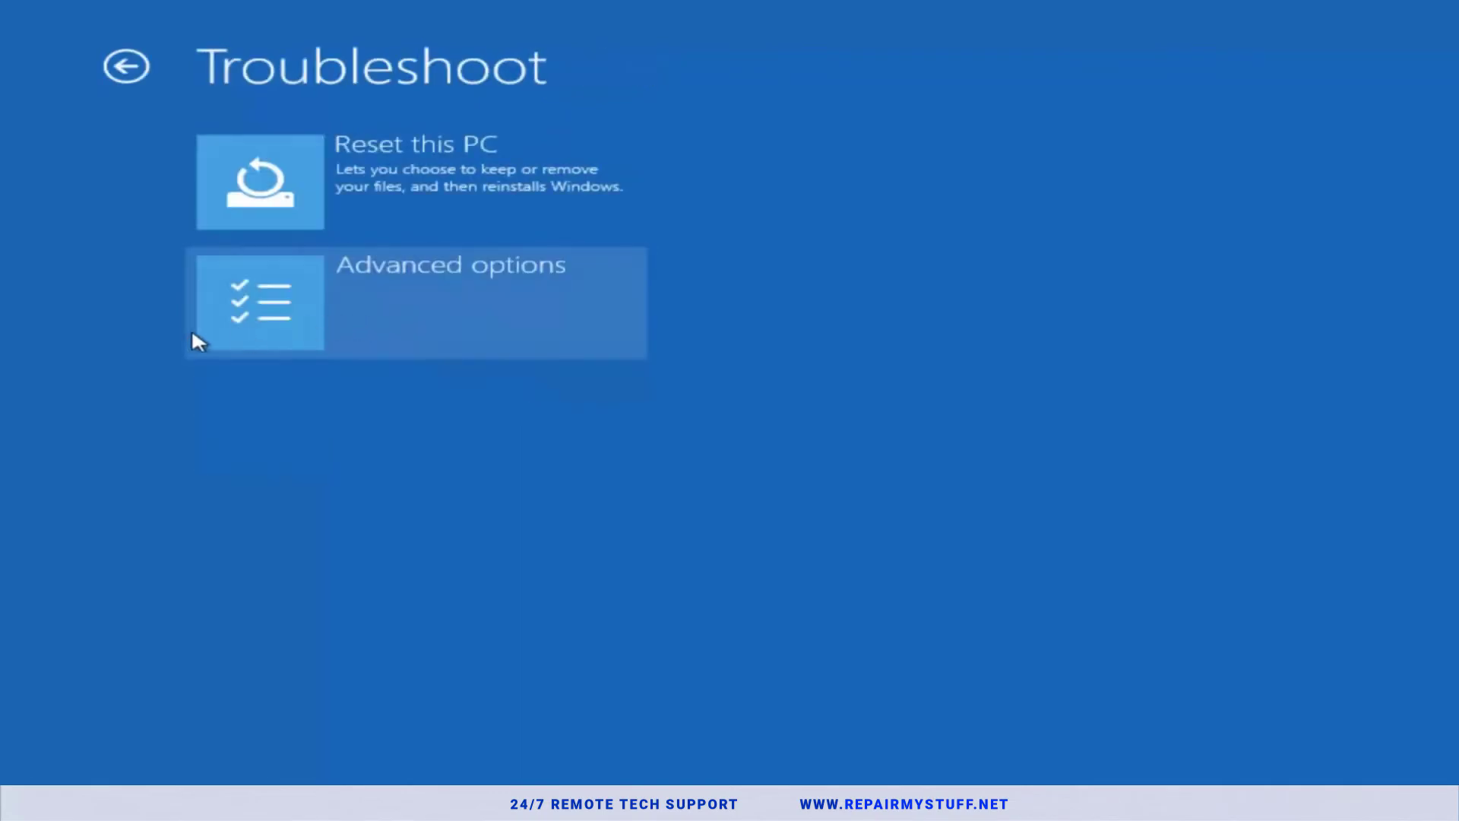
click(385, 304)
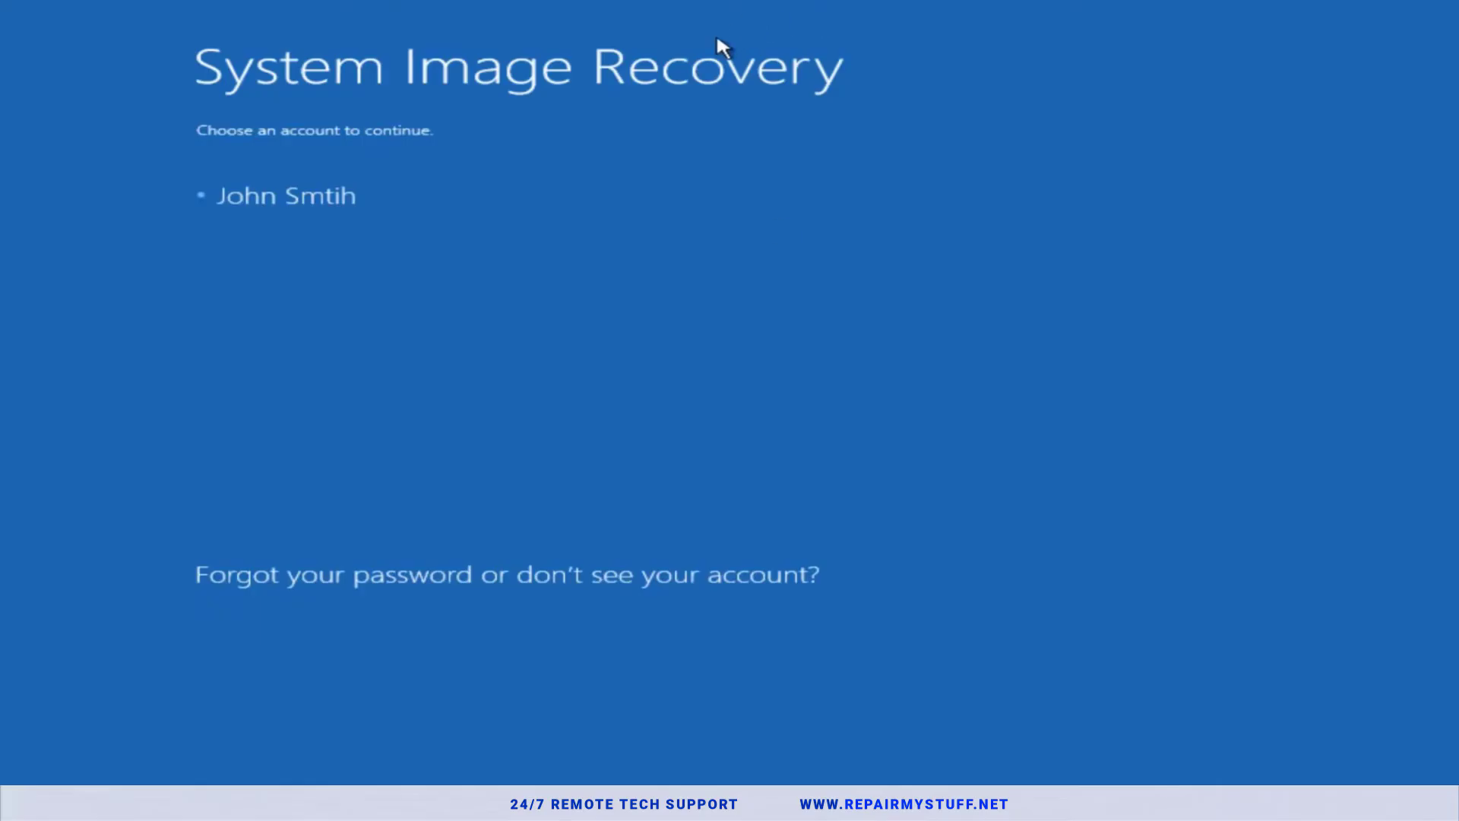
- Continue with the user account, dismiss the missing system image warning, and cancel the Re-image wizard
click(362, 202)
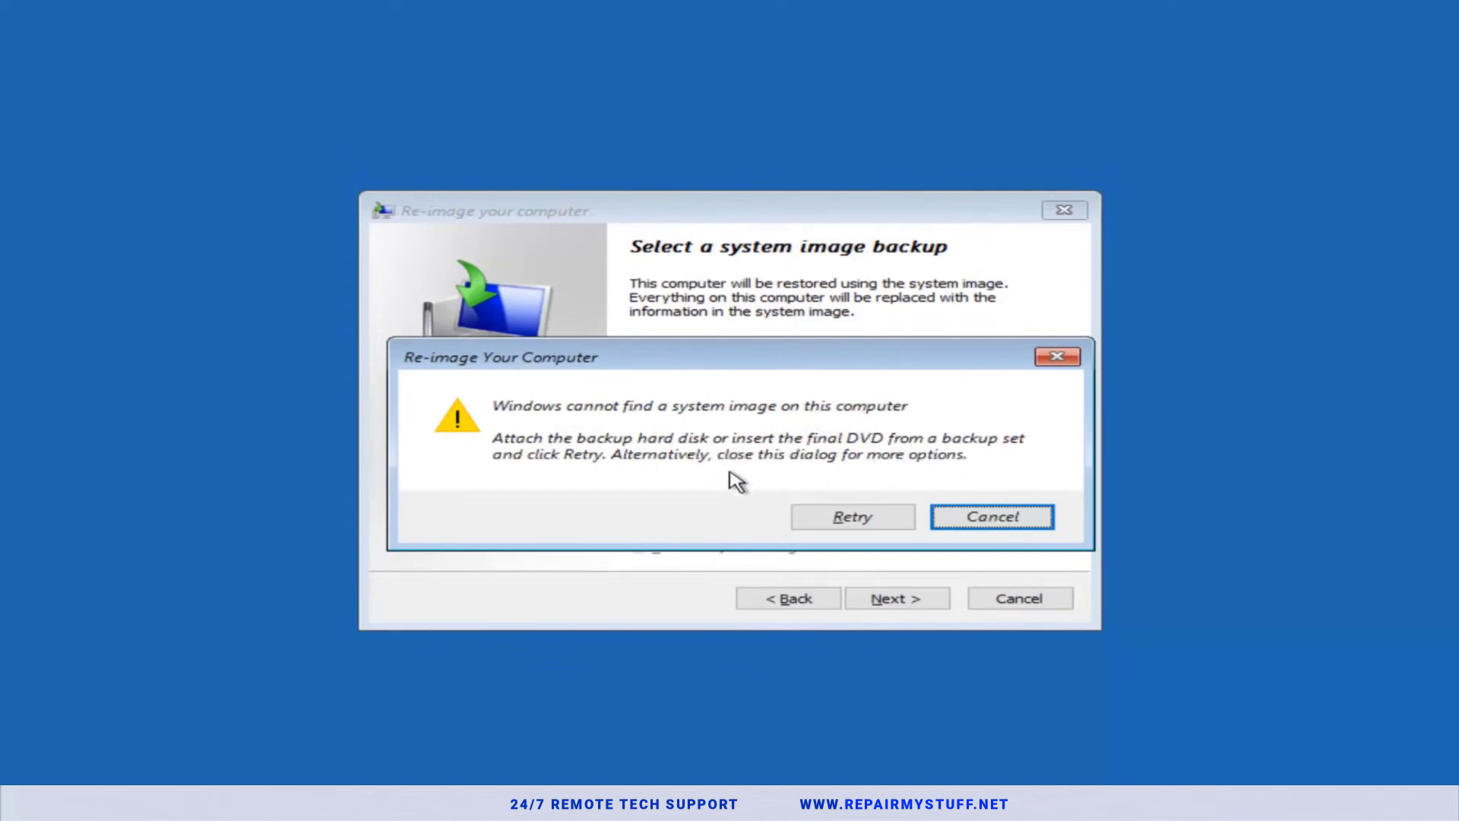
click(971, 518)
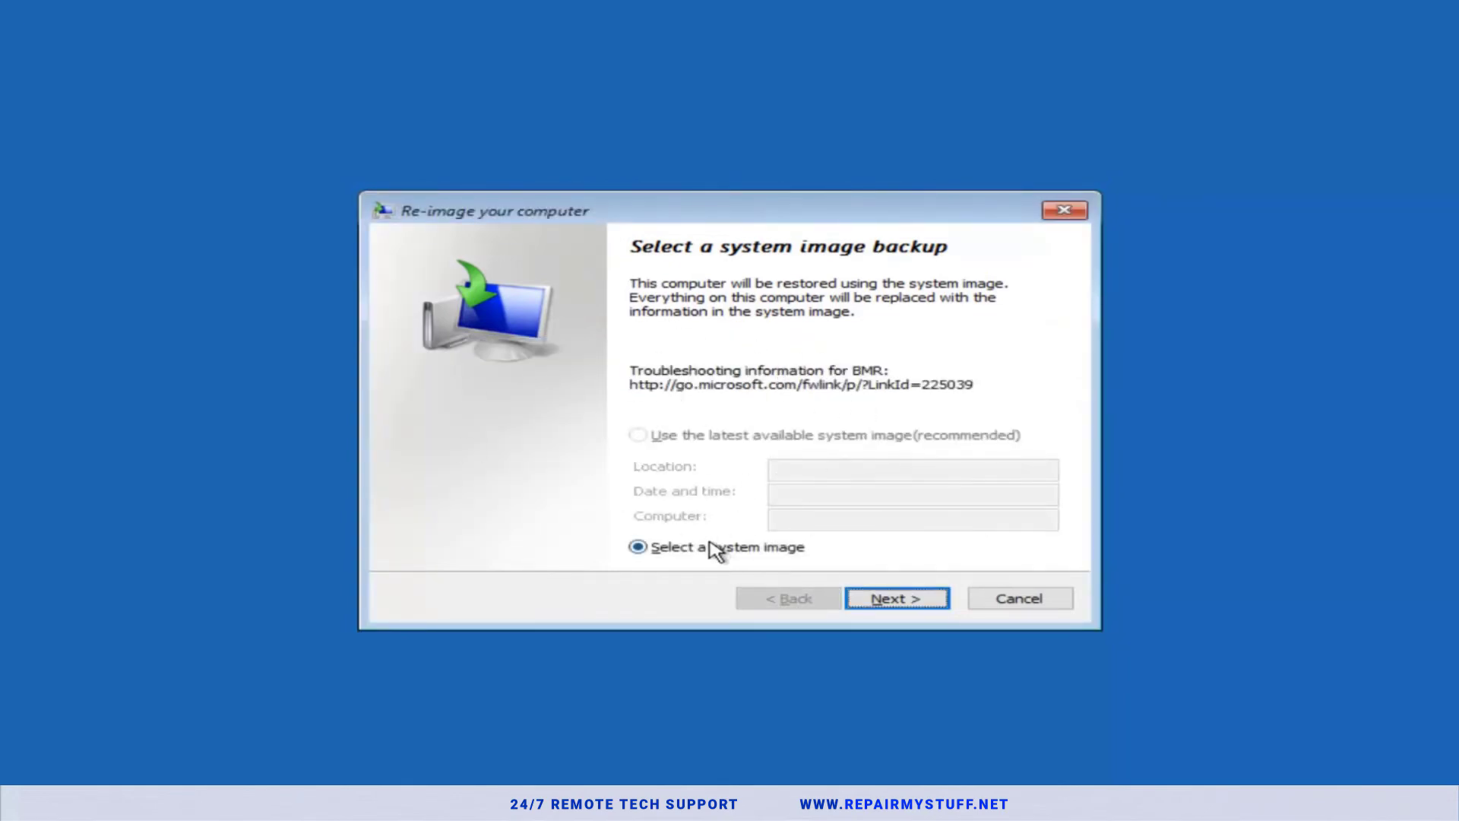
click(905, 599)
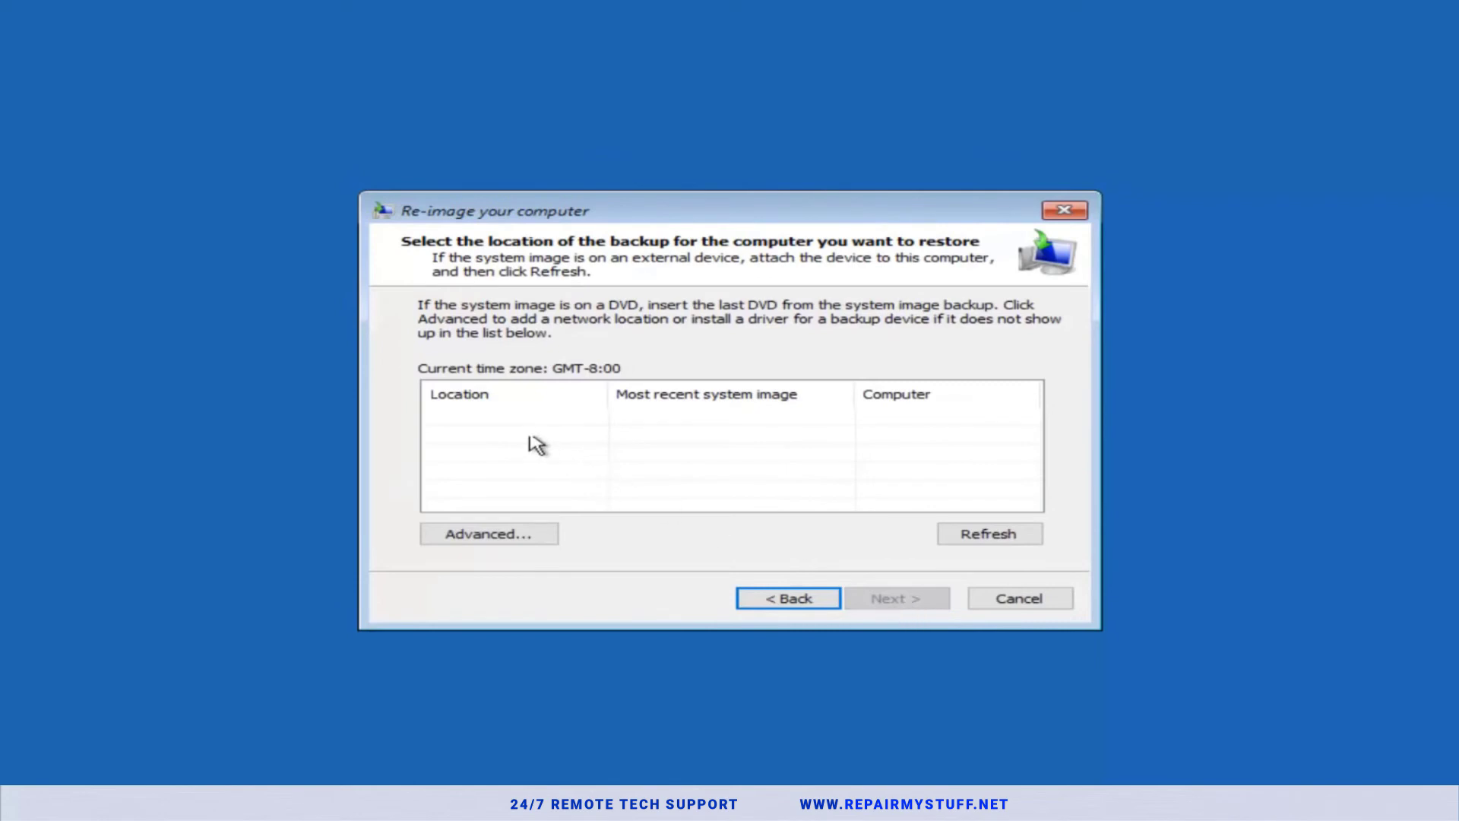
click(1019, 606)
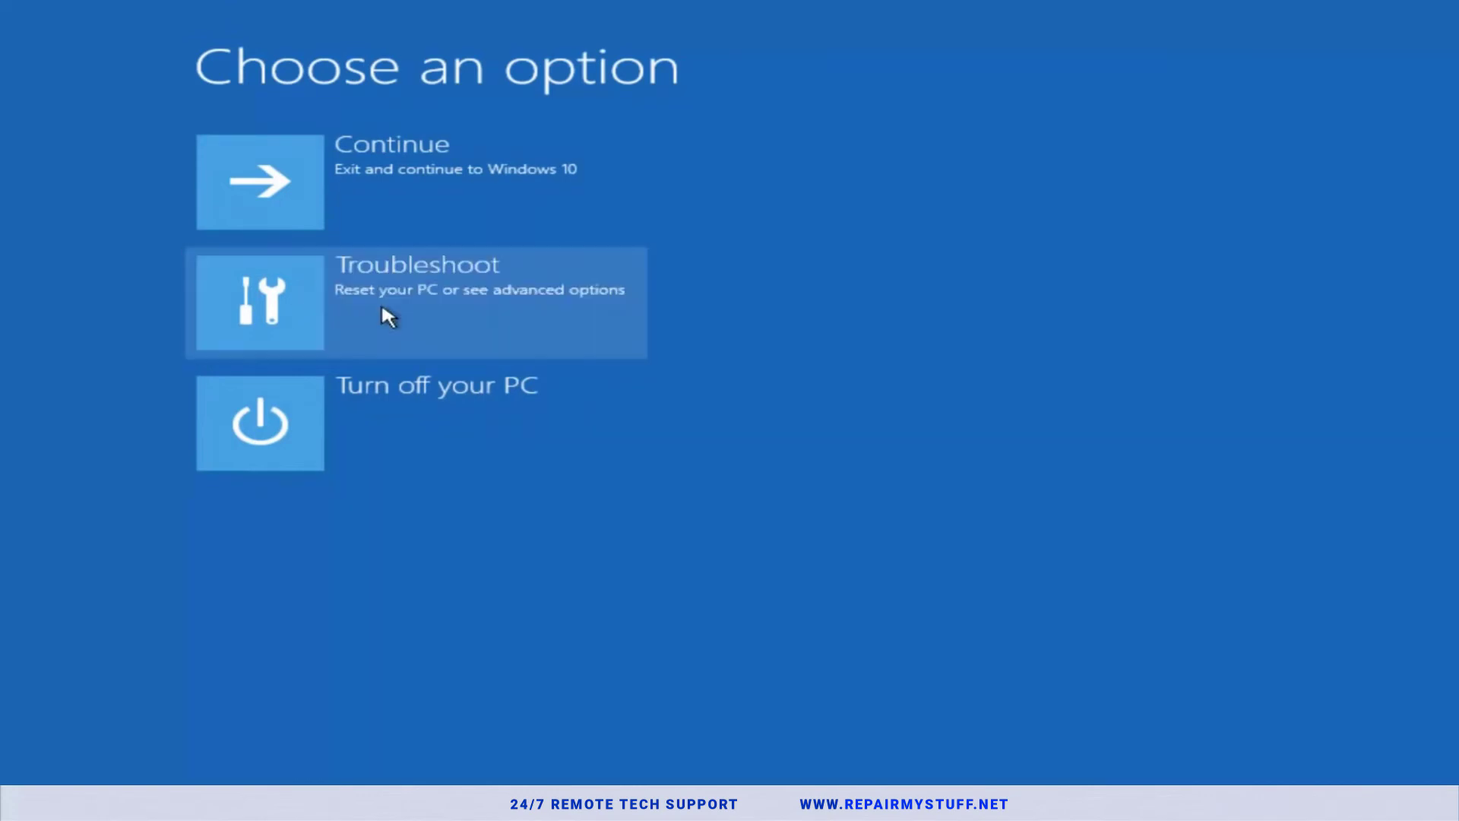
- Run System Restore from Advanced options and cancel it after it finds no restore points
click(384, 312)
click(314, 310)
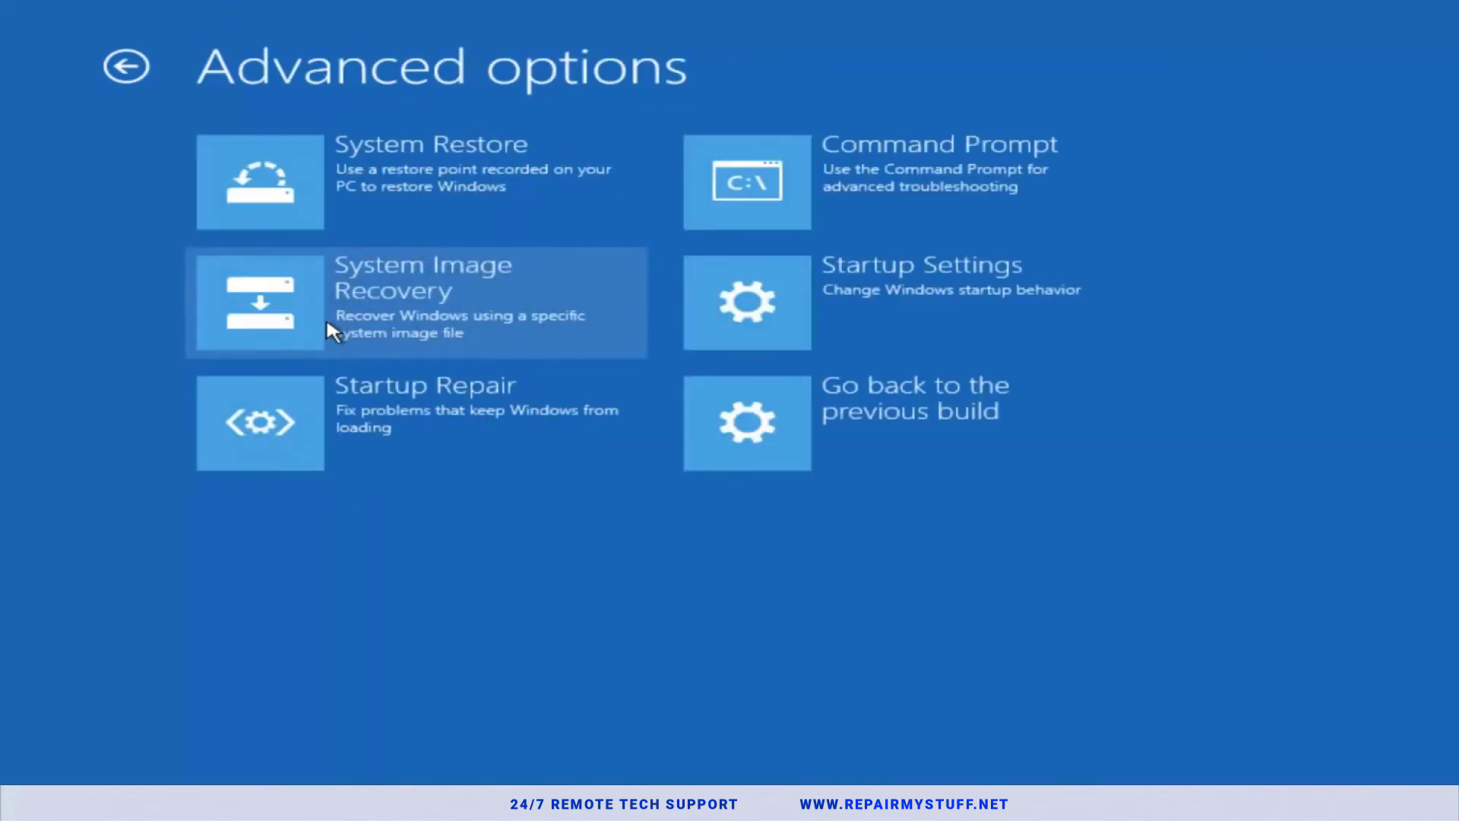
click(360, 191)
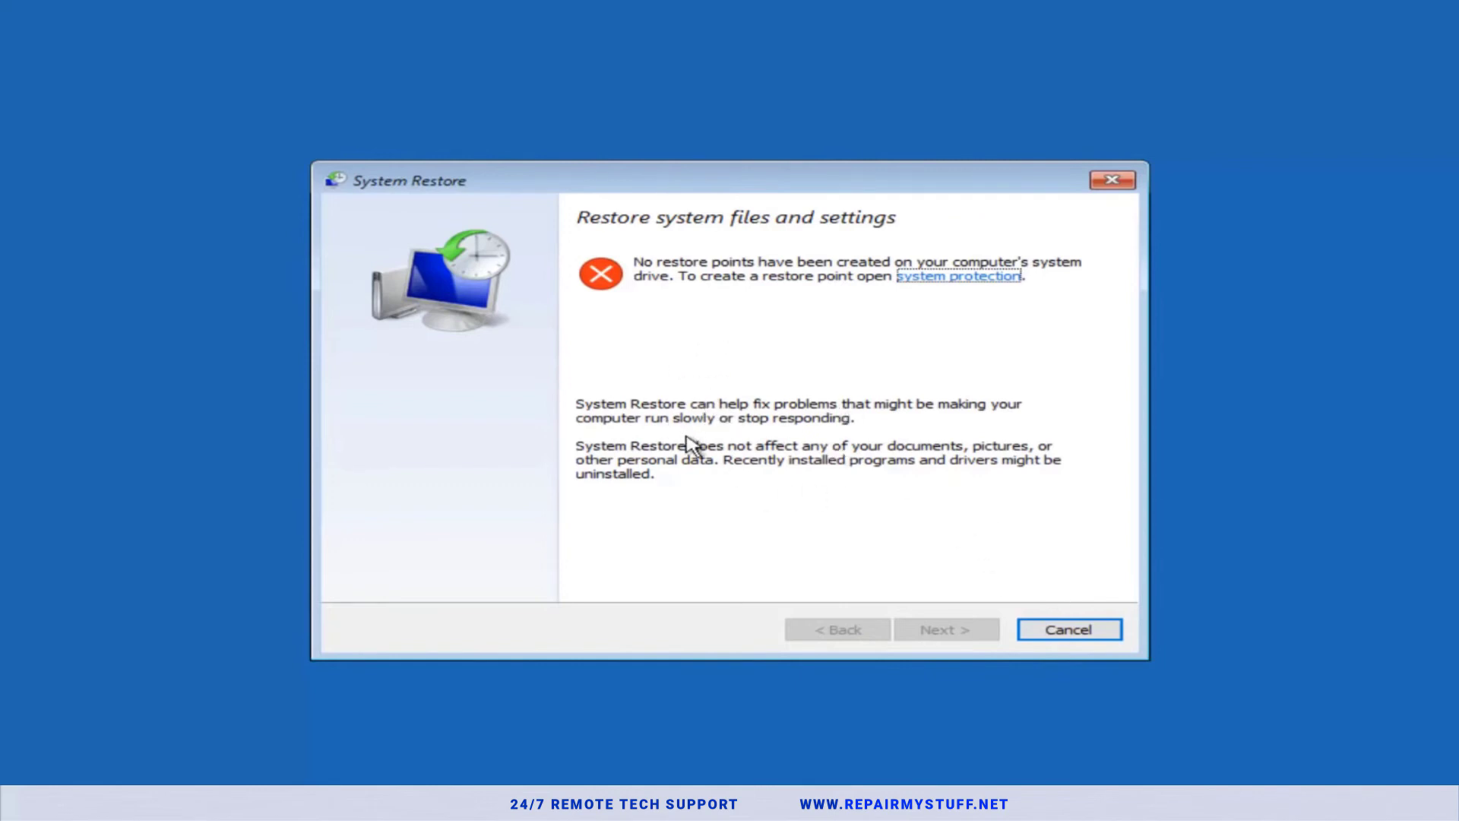
click(1070, 631)
- Go back from Advanced options to Troubleshoot and choose Reset this PC to see Keep my files or Remove everything
click(449, 323)
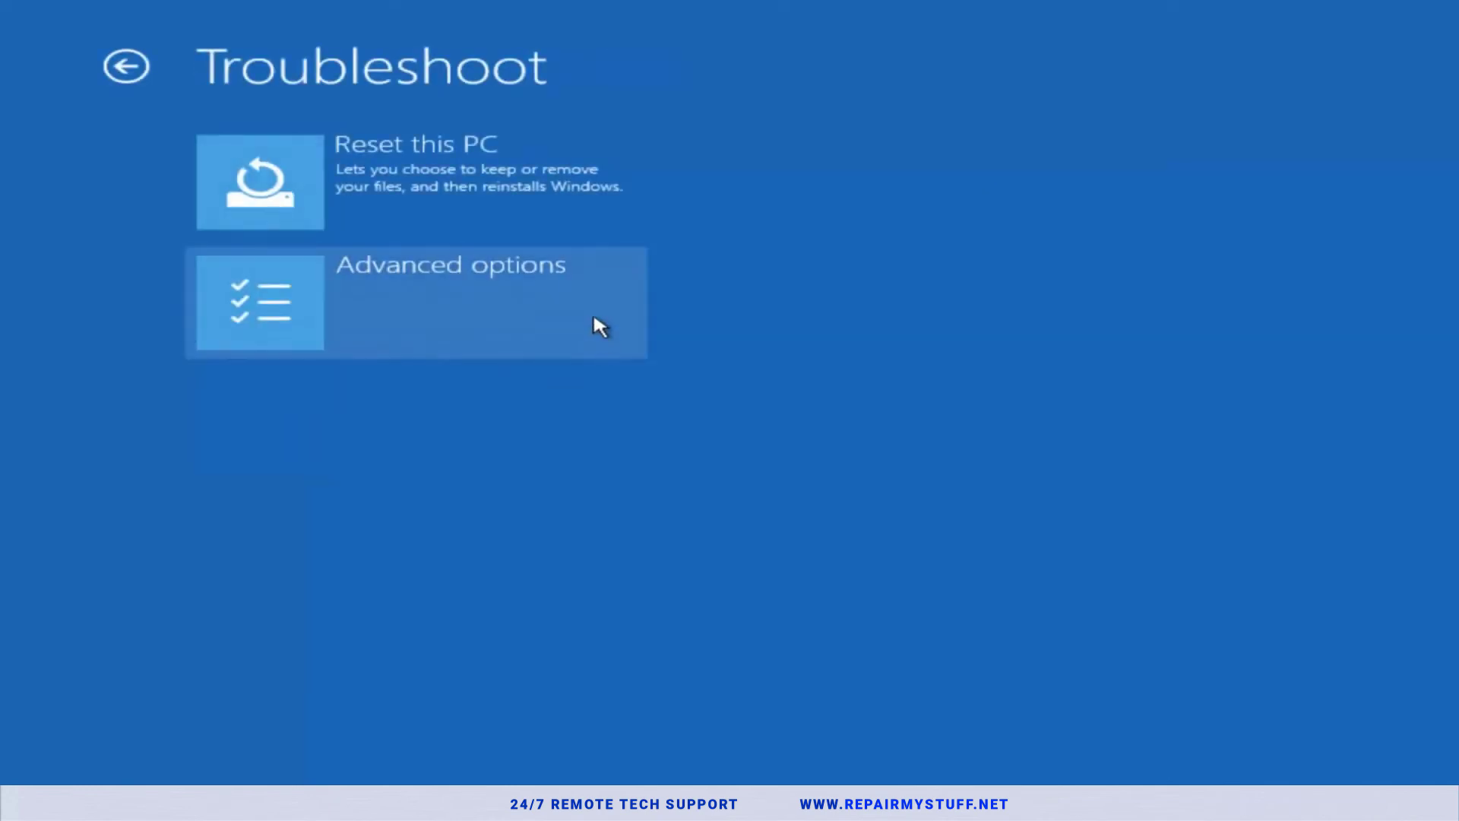
click(511, 300)
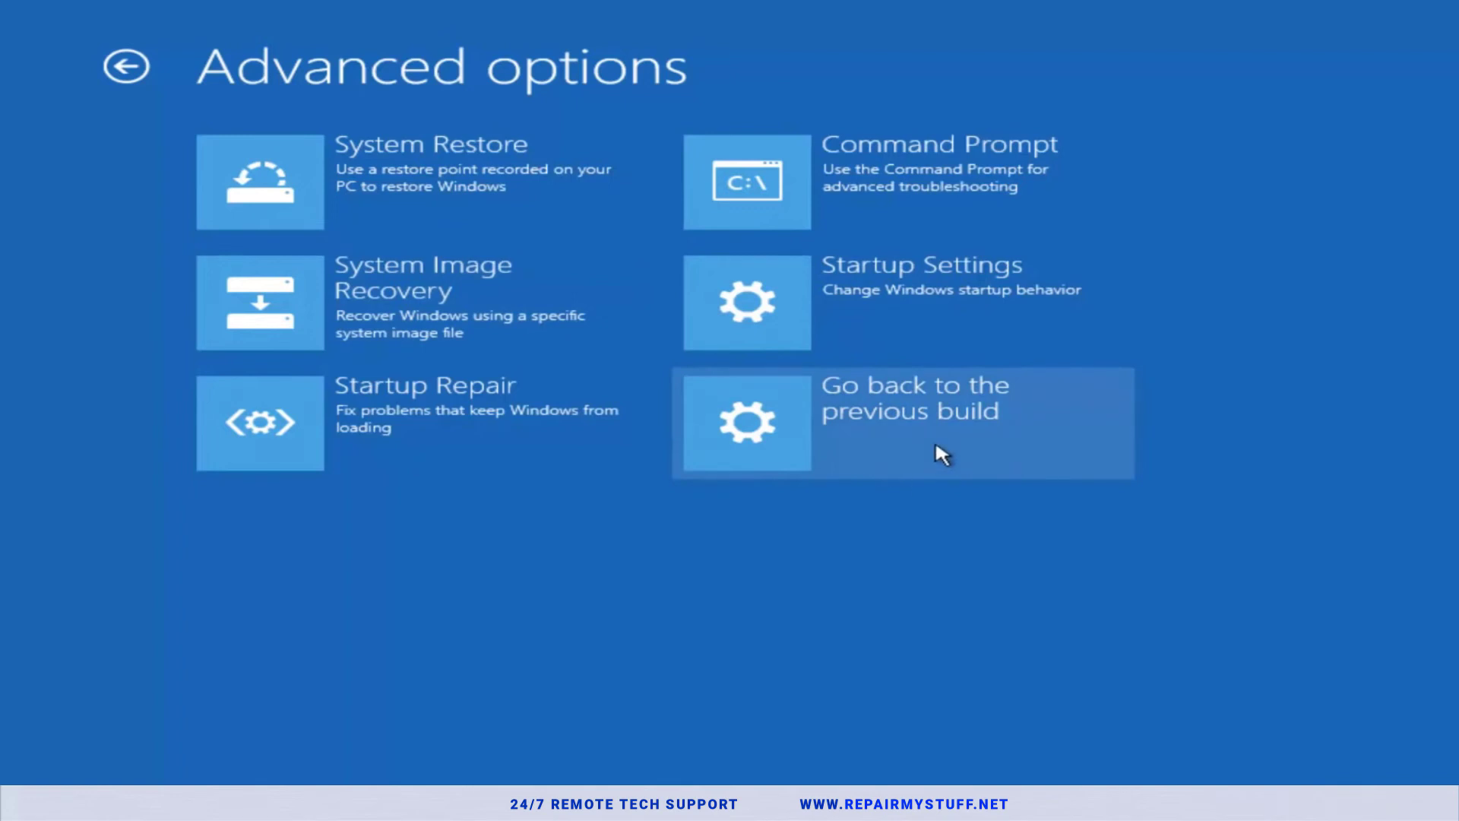
click(128, 75)
click(261, 183)
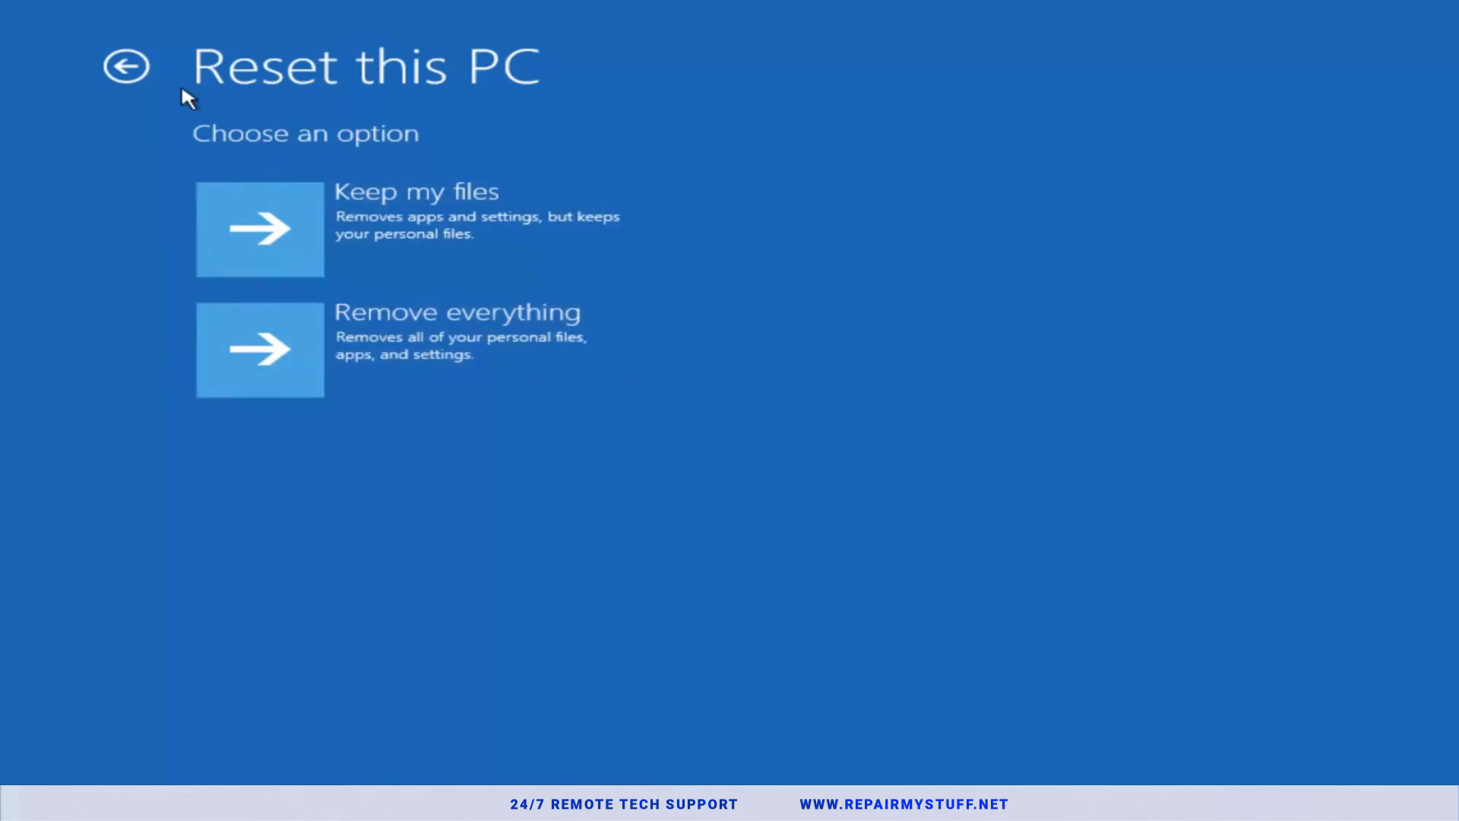
- Back out of Reset this PC to Choose an option, then go to Troubleshoot > Advanced options
click(147, 66)
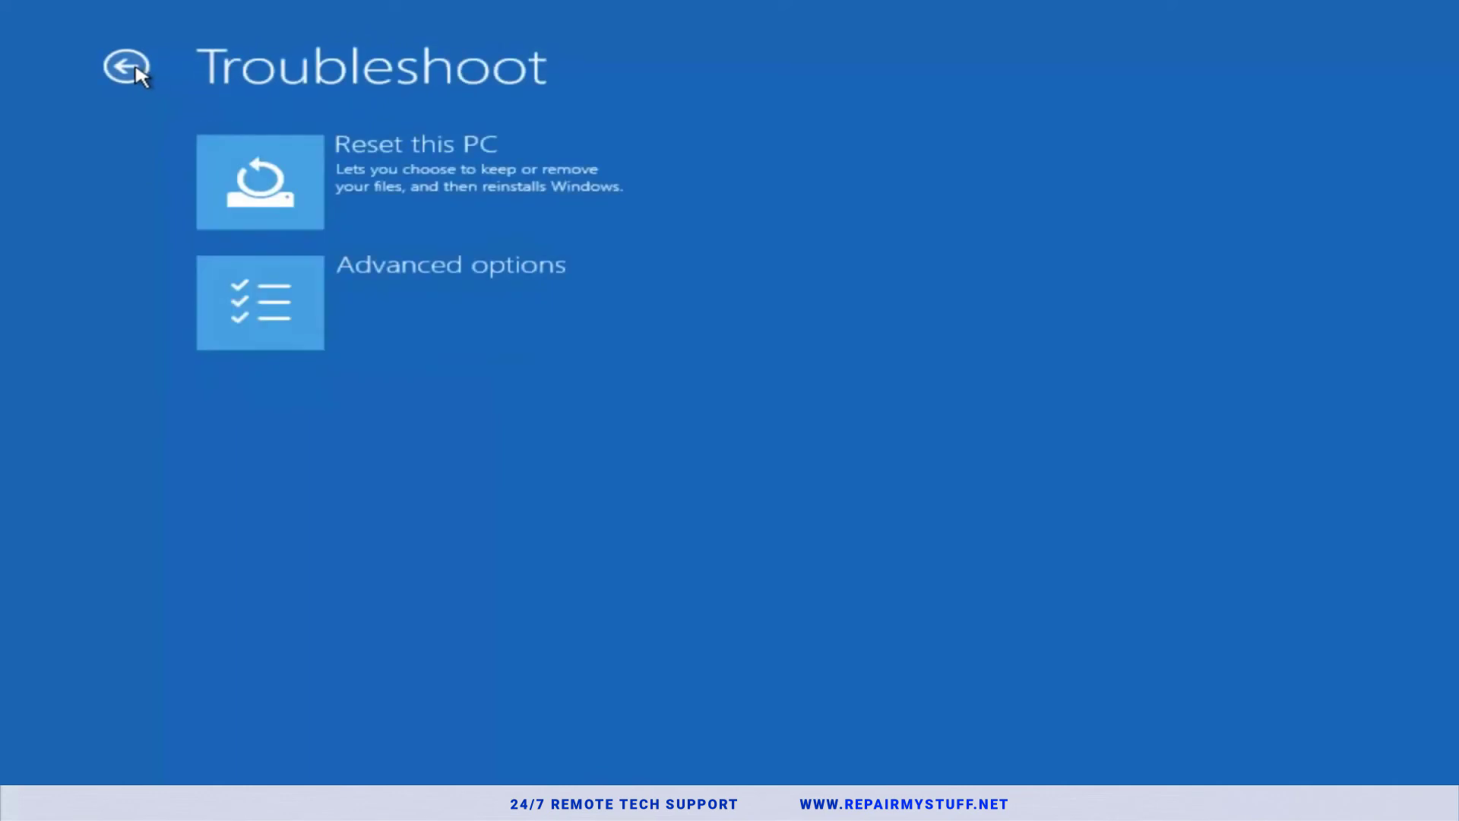
click(131, 65)
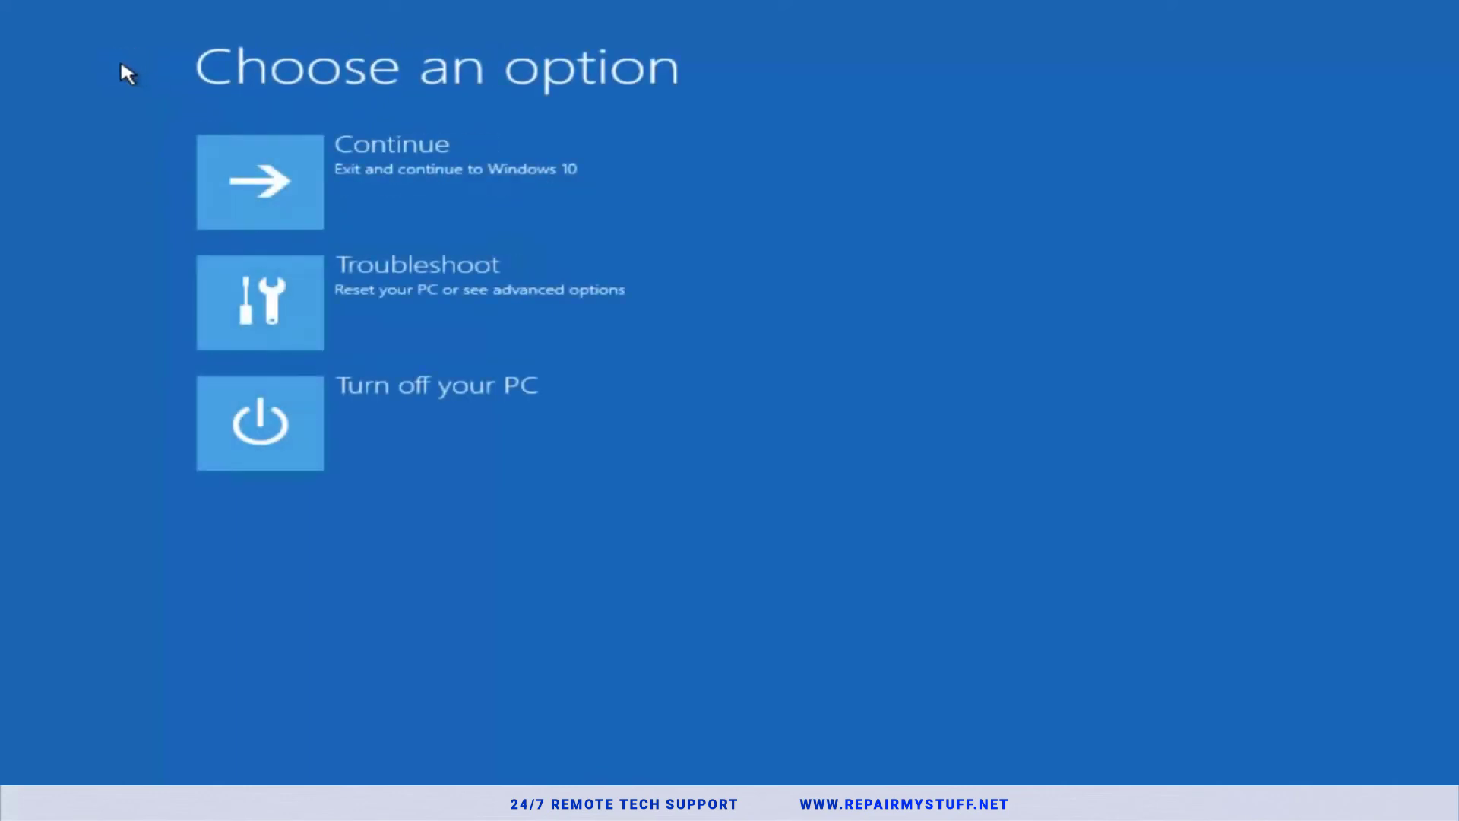
click(342, 333)
click(316, 303)
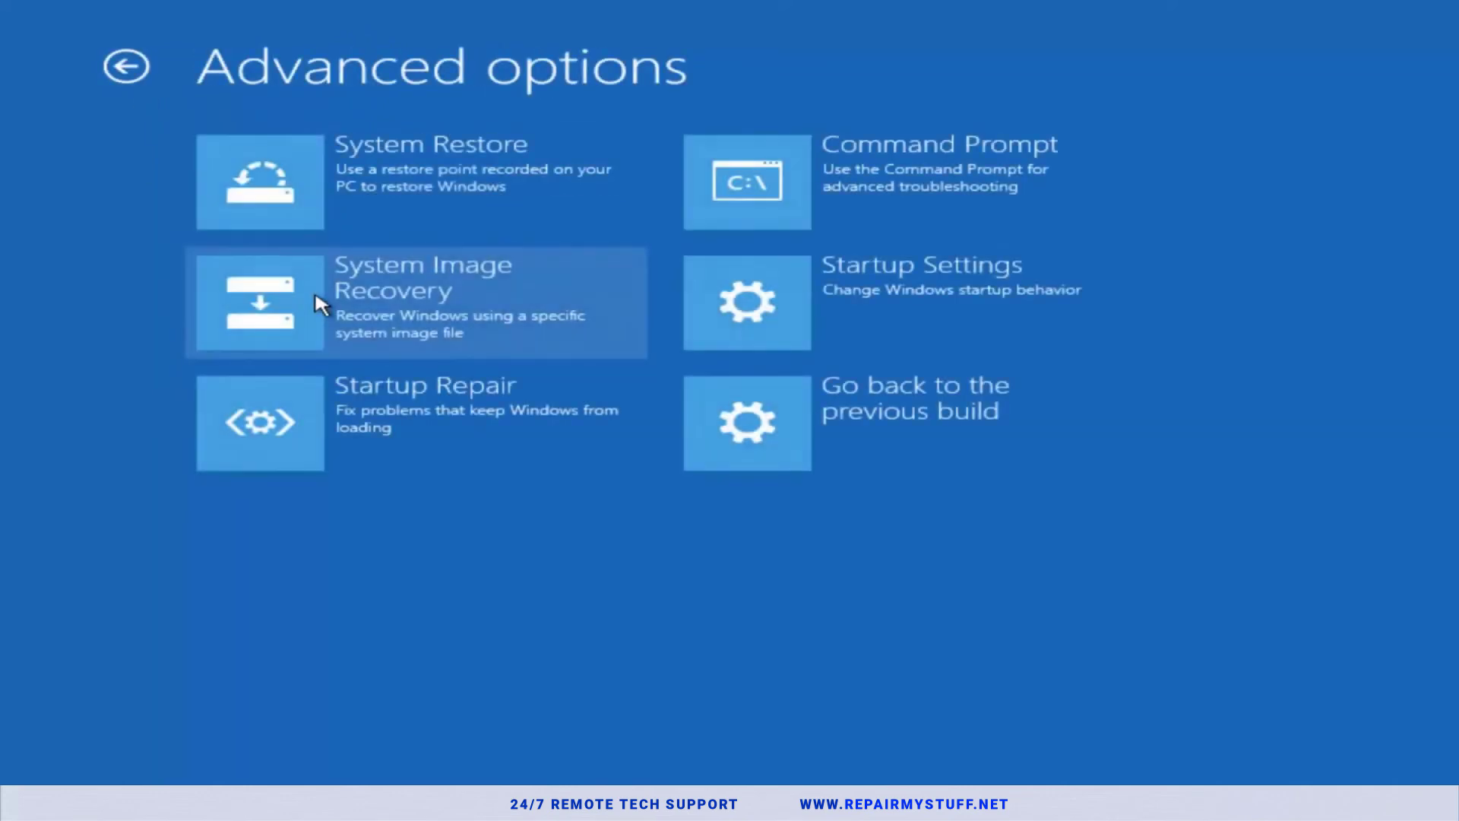